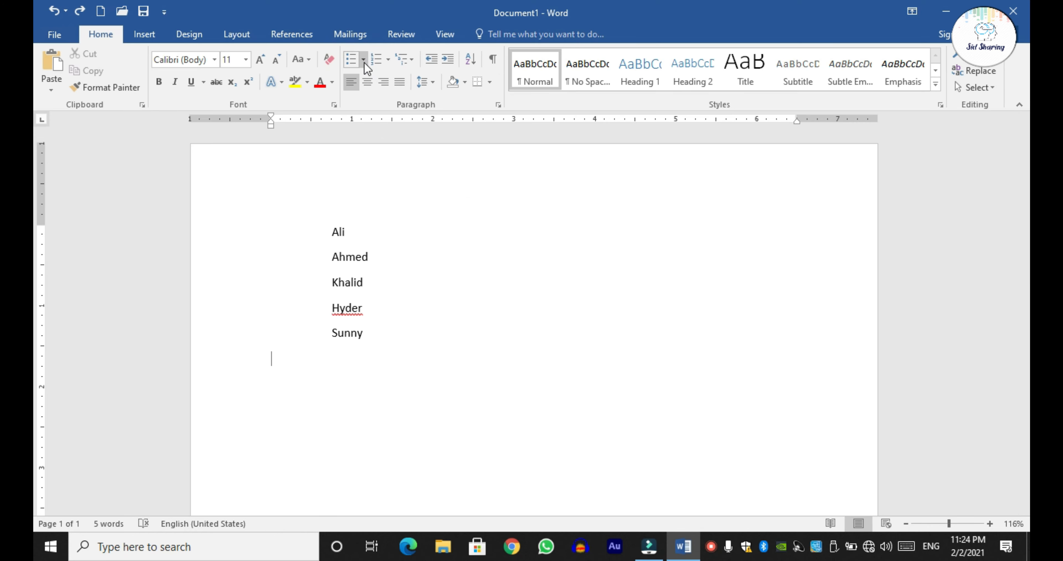
Step: Define a new bullet from Wingdings symbol 82 with left alignment, and undo its application to the empty line below the names
left_click(364, 61)
left_click(405, 323)
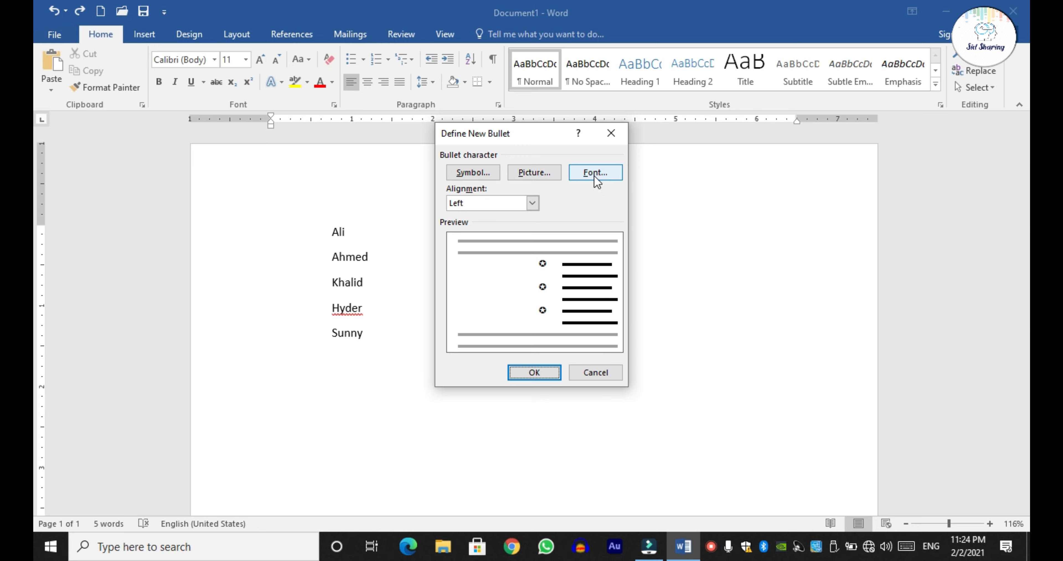
left_click(472, 173)
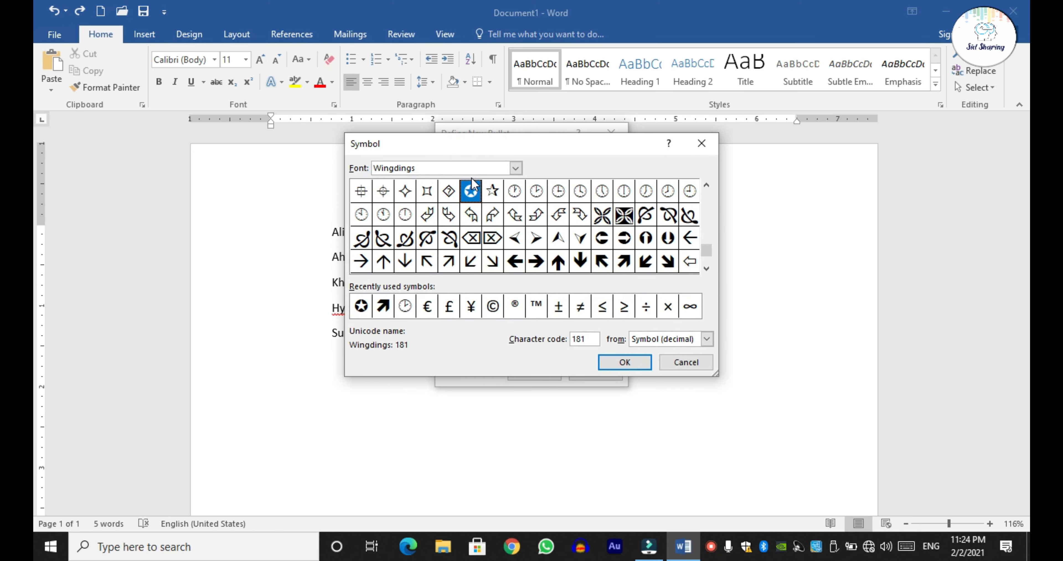
left_click_drag(707, 250, 705, 209)
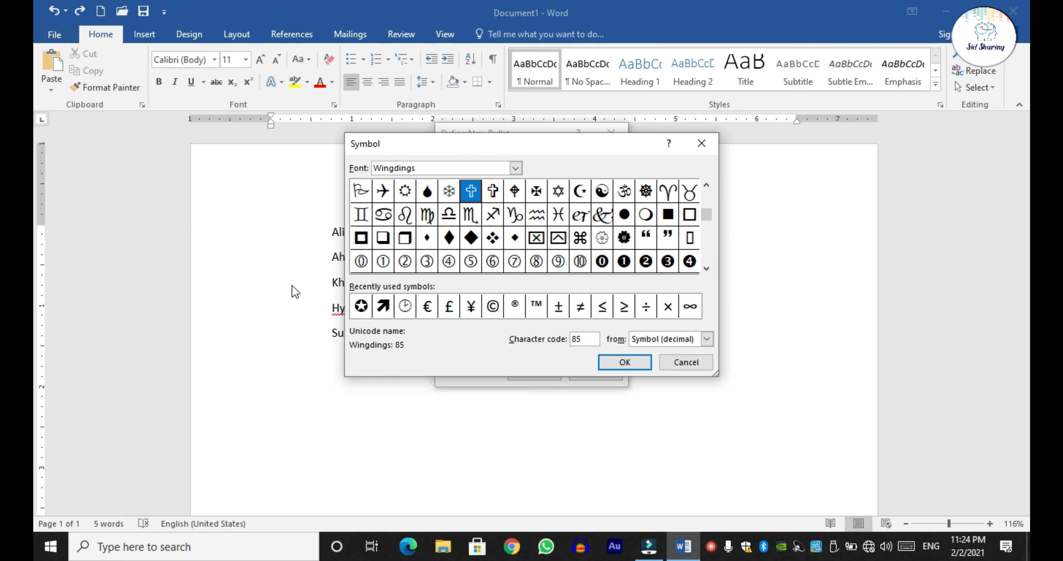
left_click(405, 190)
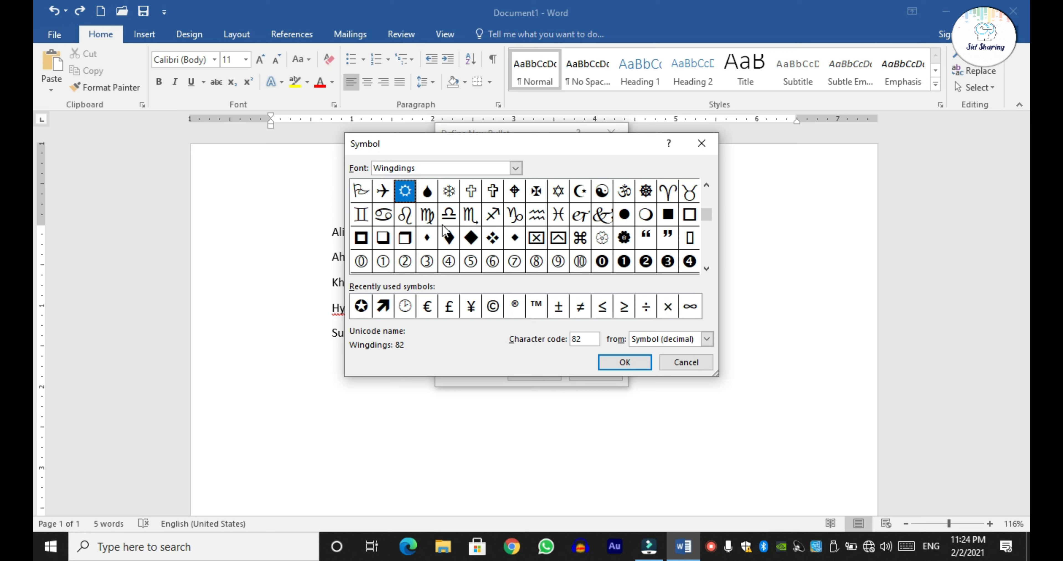
left_click(617, 361)
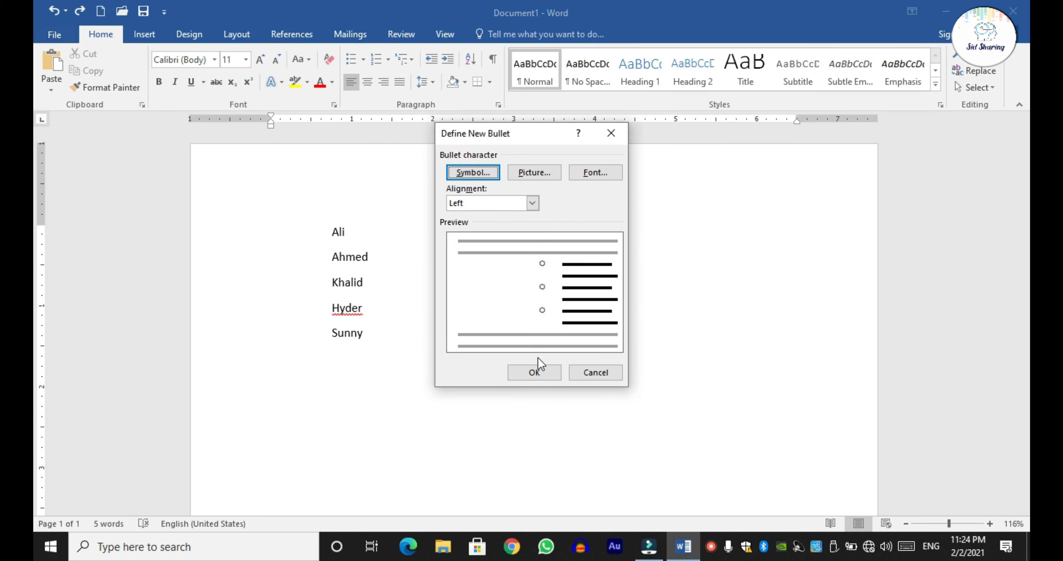
left_click(540, 372)
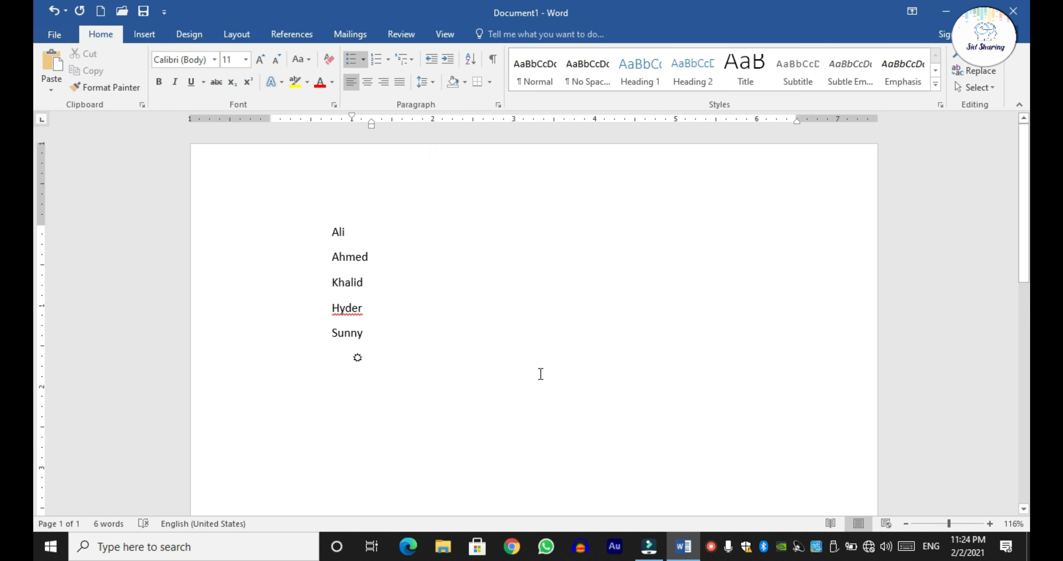
key("ctrl+z")
Step: Apply the newly defined sun-shaped bullet to the five names
left_click_drag(369, 336, 330, 229)
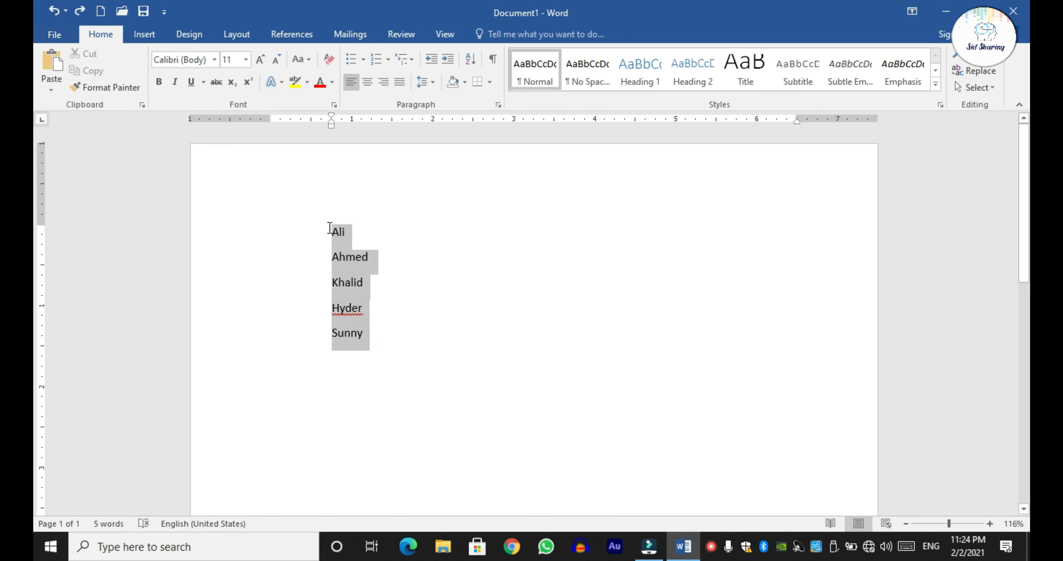
left_click(363, 60)
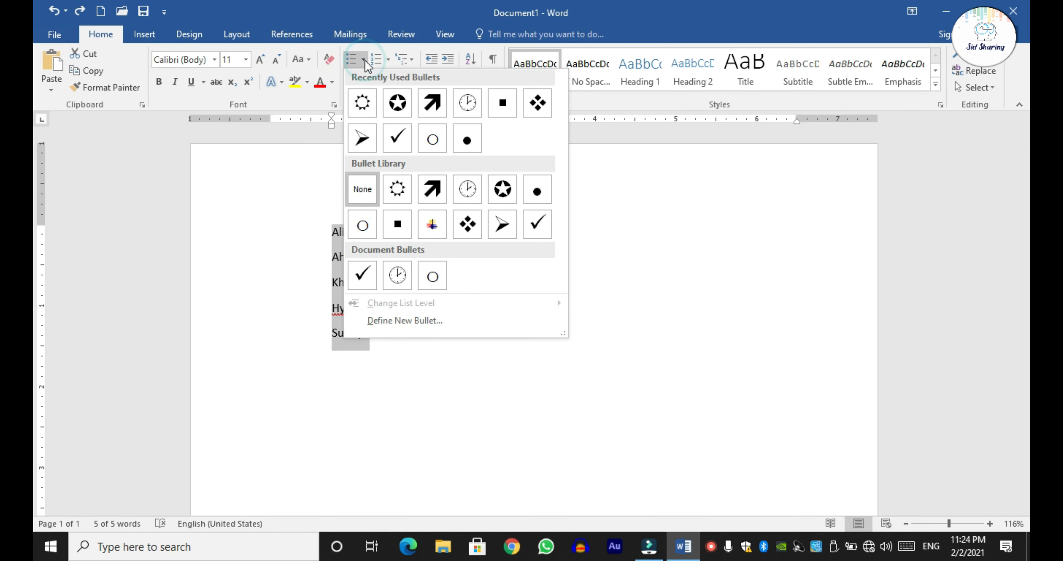
left_click(398, 190)
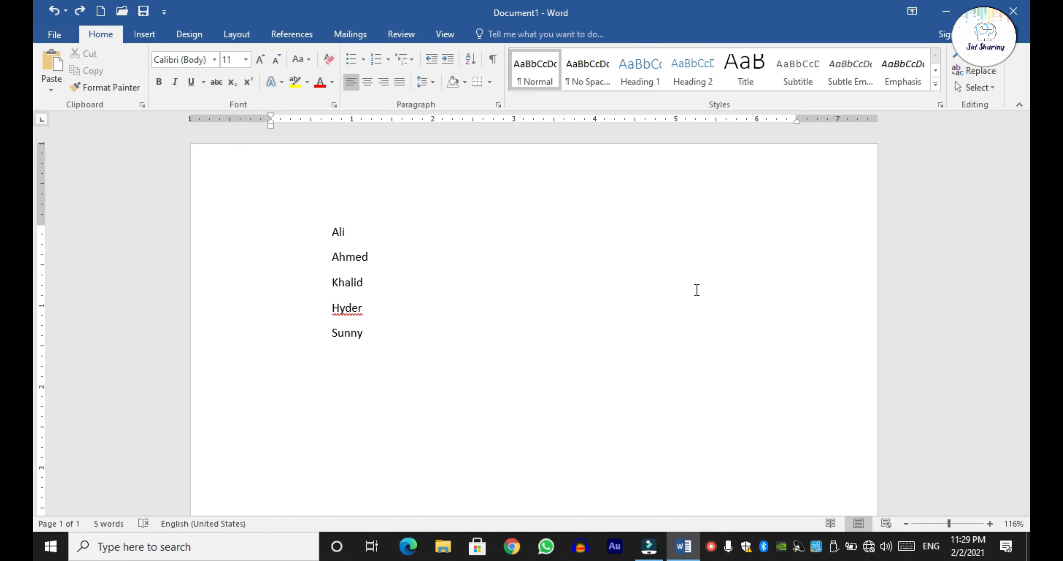
Step: Turn the five names into a numbered list in the 1. 2. 3. format
left_click_drag(373, 335, 337, 230)
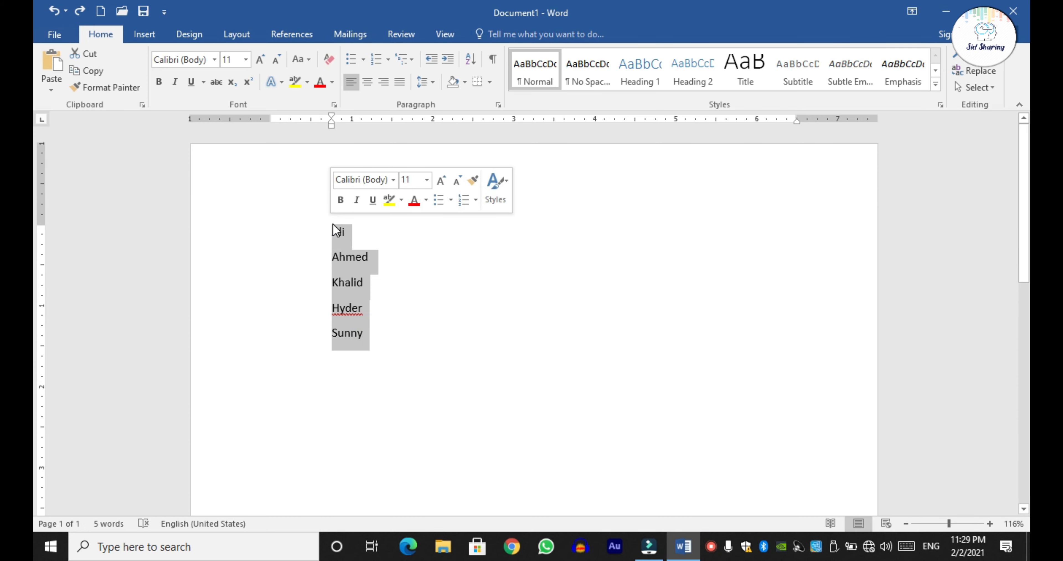
left_click(388, 60)
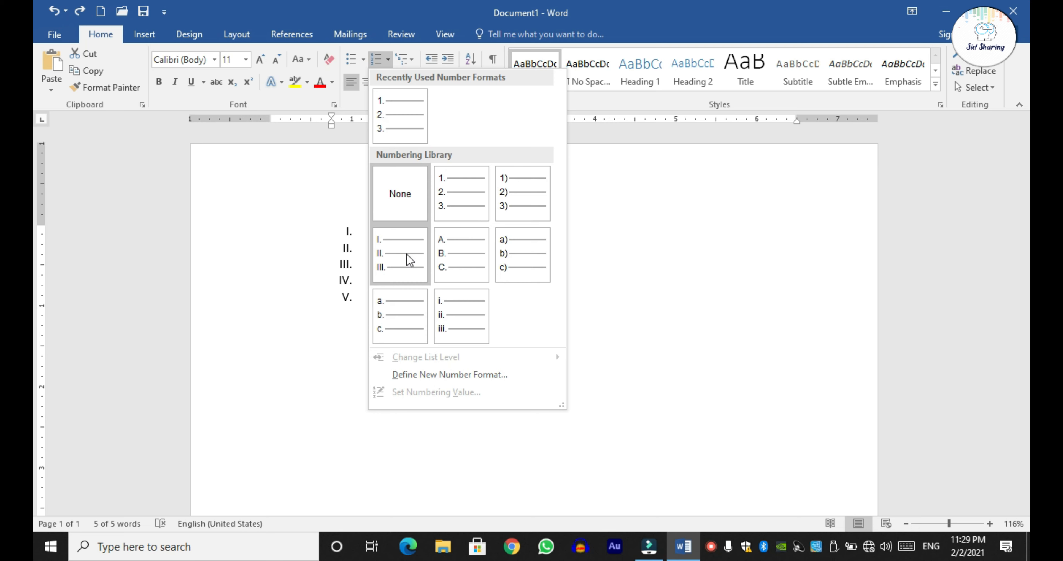
left_click(458, 186)
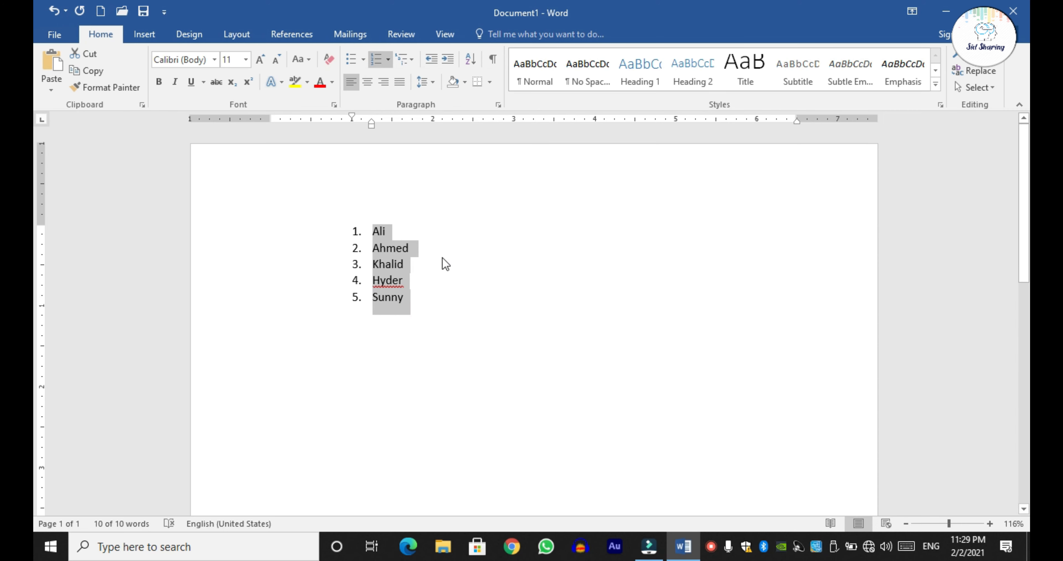
key("ctrl+End")
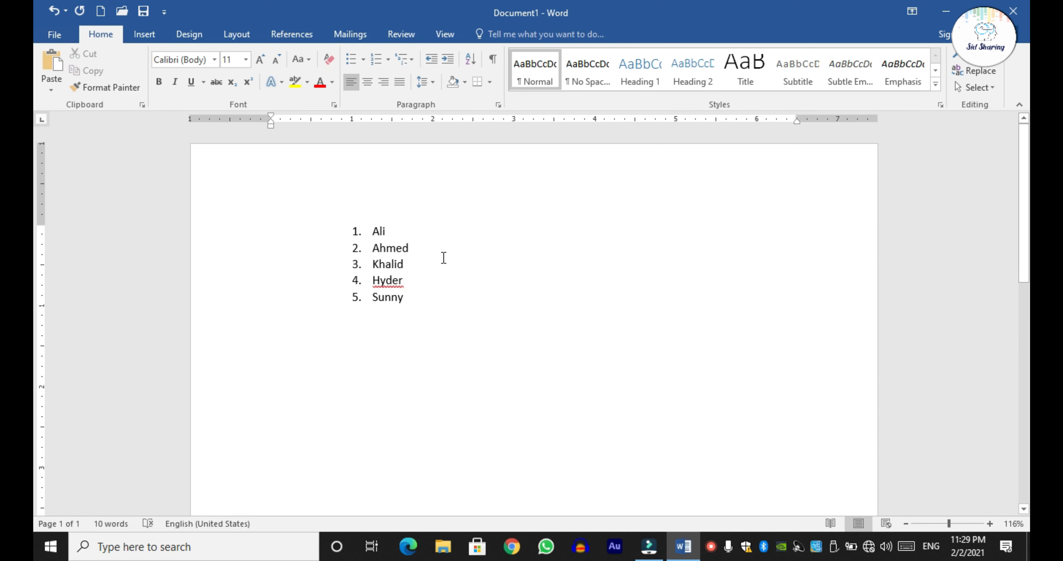
Step: Add a sixth name as a new item at the end of the numbered list
left_click(414, 297)
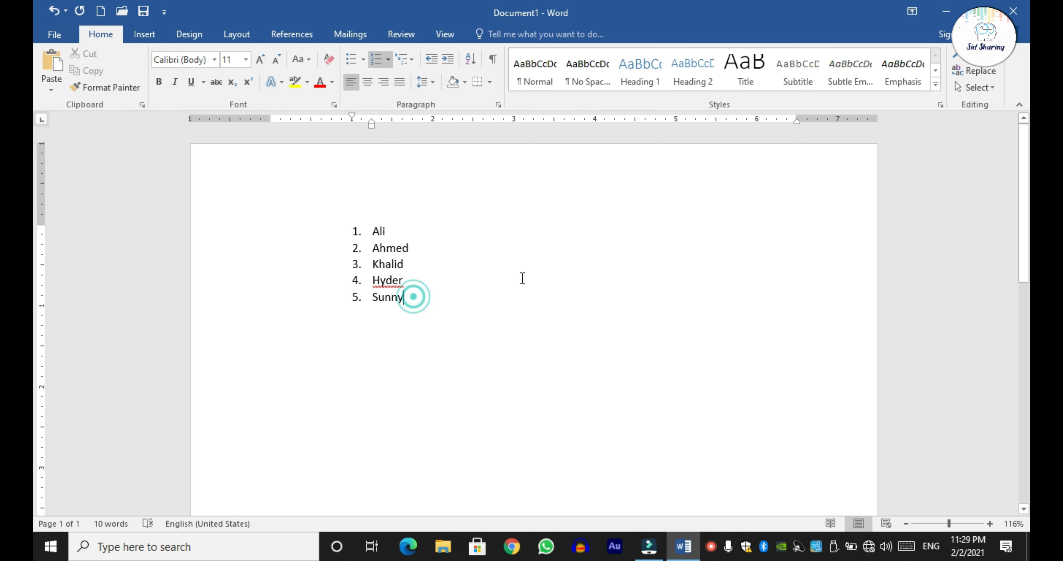
key("Return")
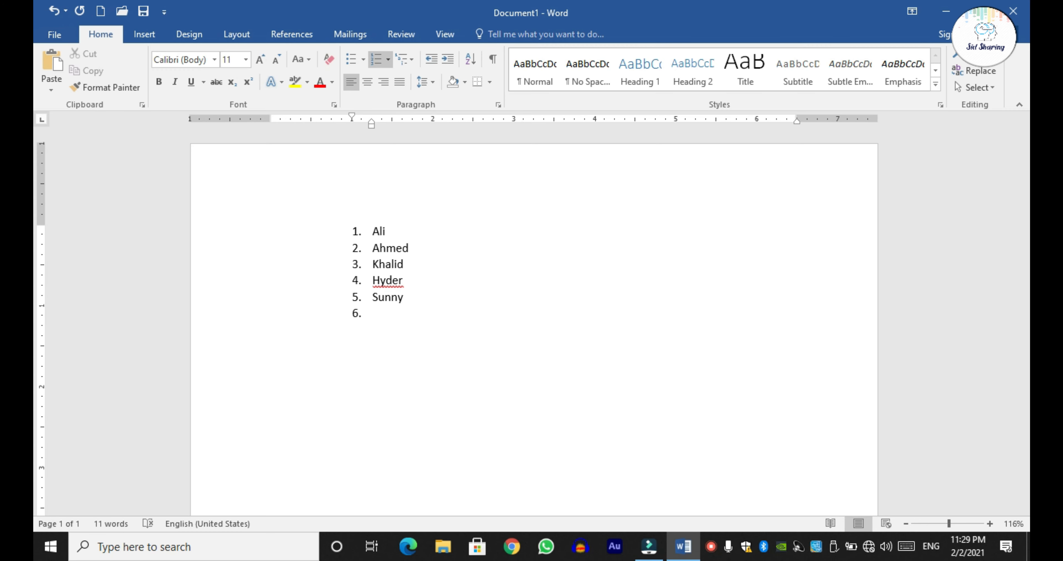
type("Yaseen")
key("Return")
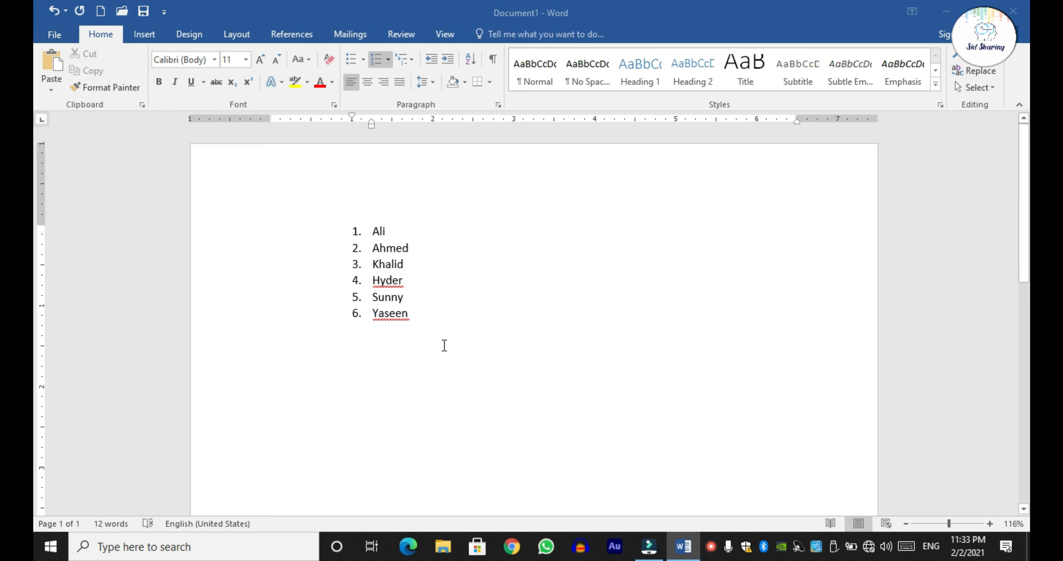
Step: Set the numbering value of the six-item list to start a new list at 101
left_click_drag(424, 323, 363, 229)
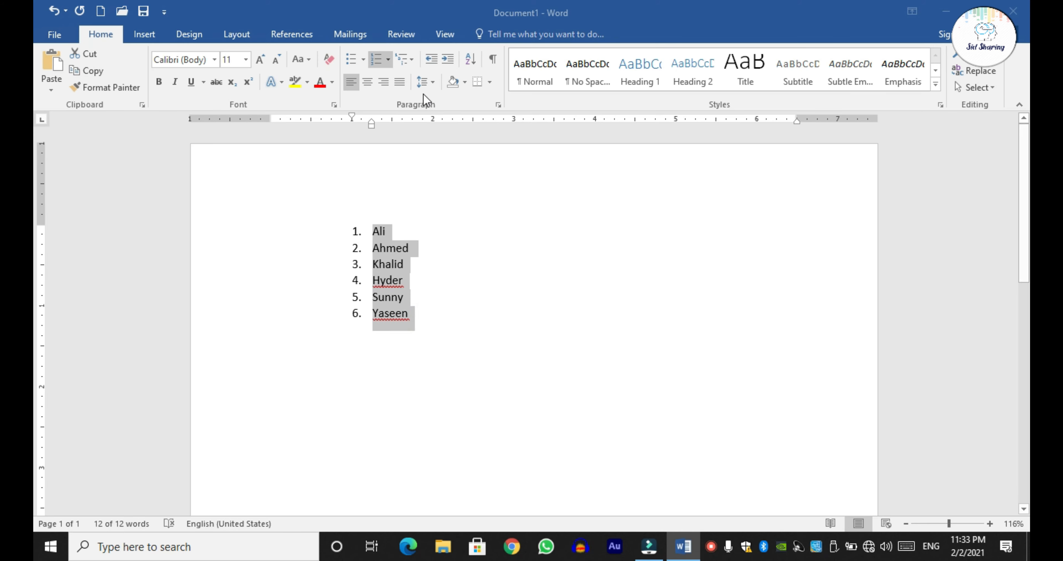
left_click(390, 62)
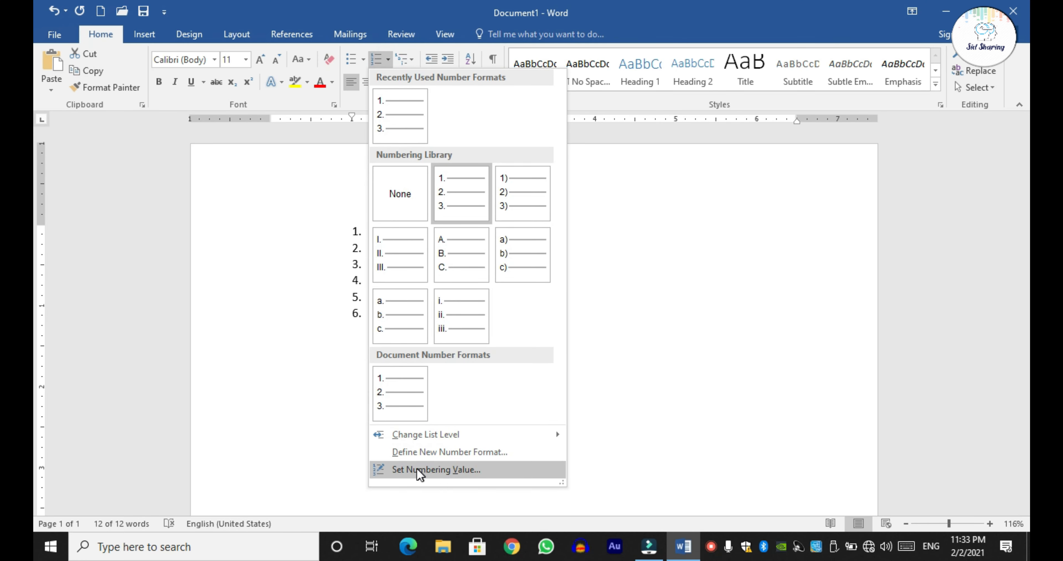
left_click(439, 474)
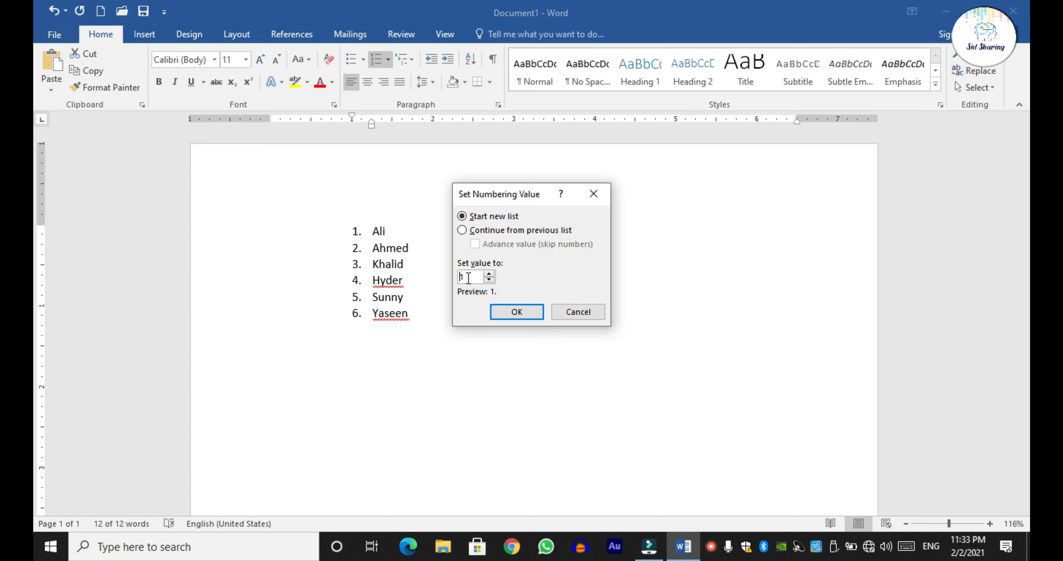
type("01")
left_click(499, 314)
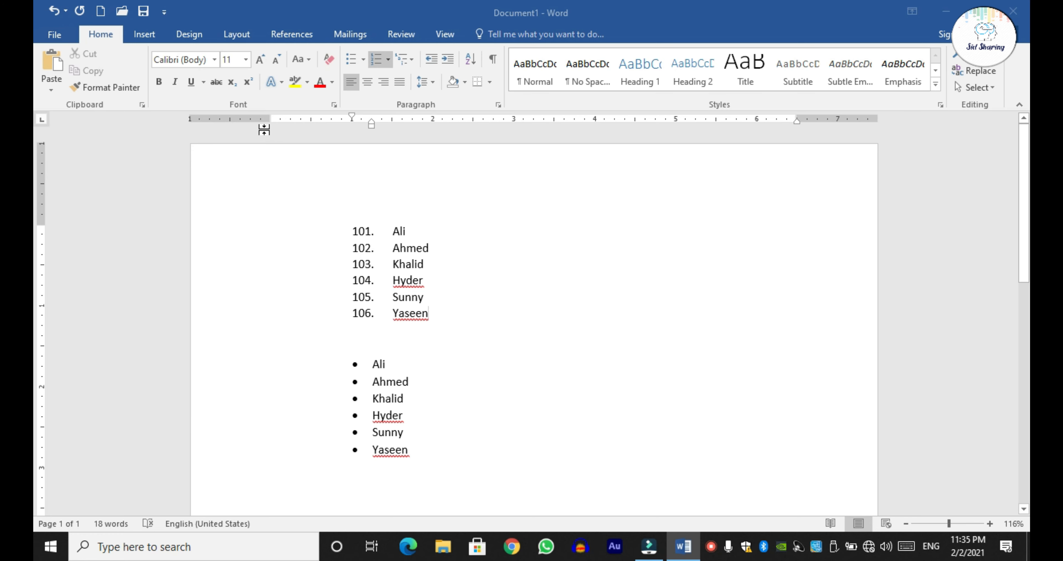
left_click_drag(270, 123, 270, 123)
left_click_drag(353, 117, 352, 117)
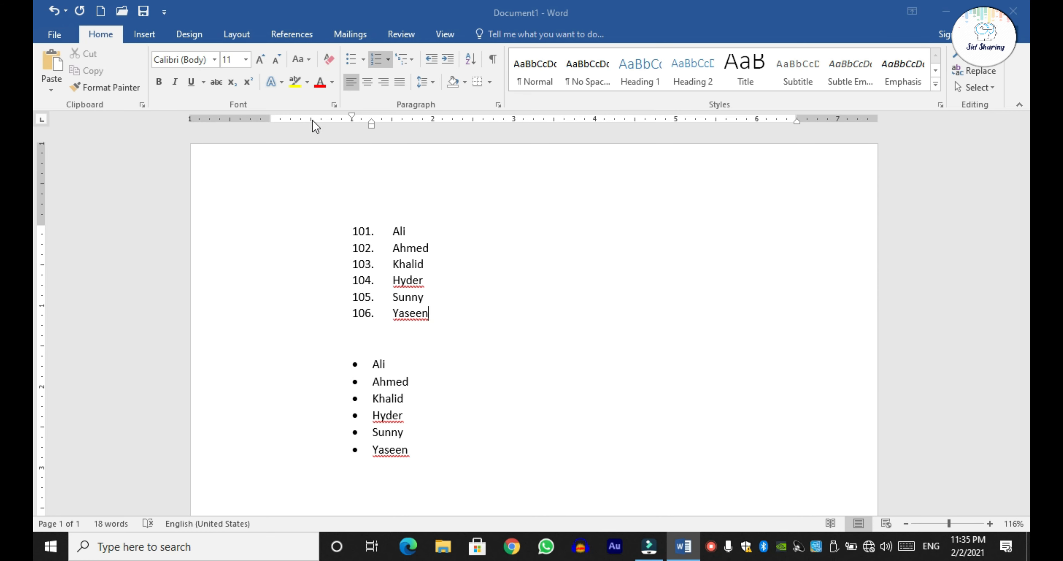
left_click(268, 118)
left_click(353, 116)
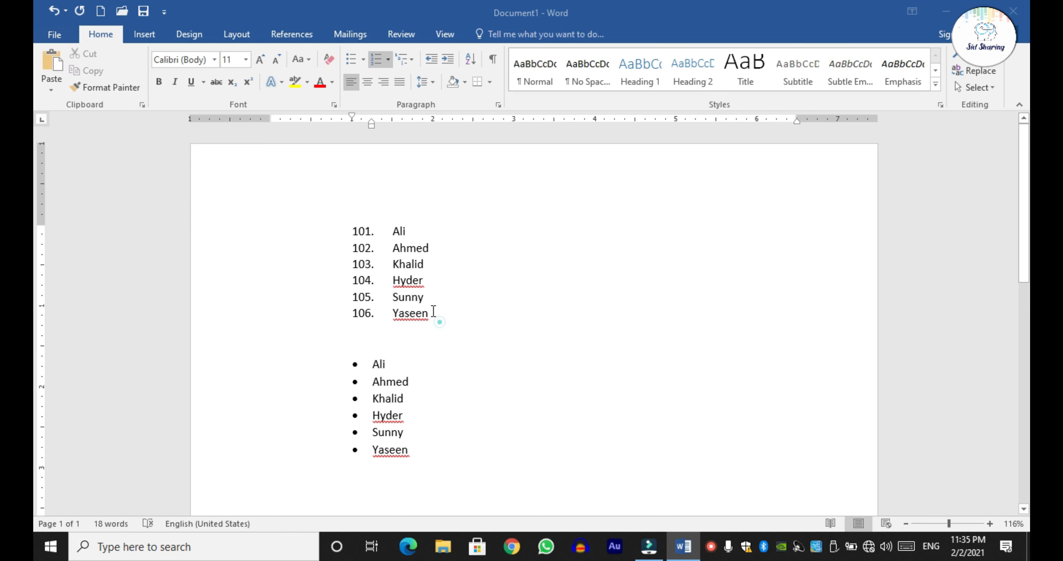
Step: Decrease the indent of the numbered list until its numbers sit at the left margin
left_click_drag(433, 318, 394, 223)
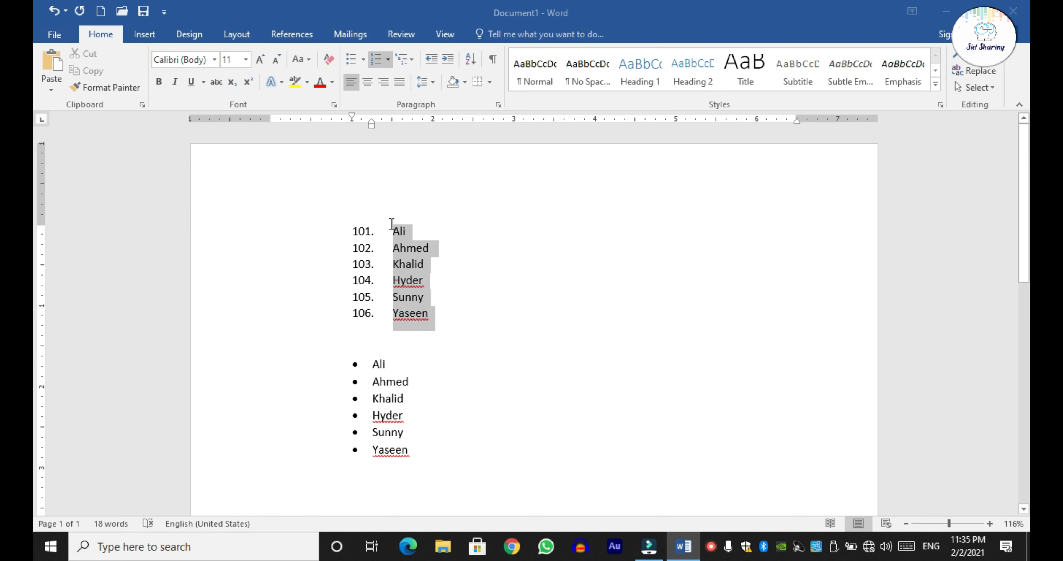
left_click(431, 61)
left_click(431, 62)
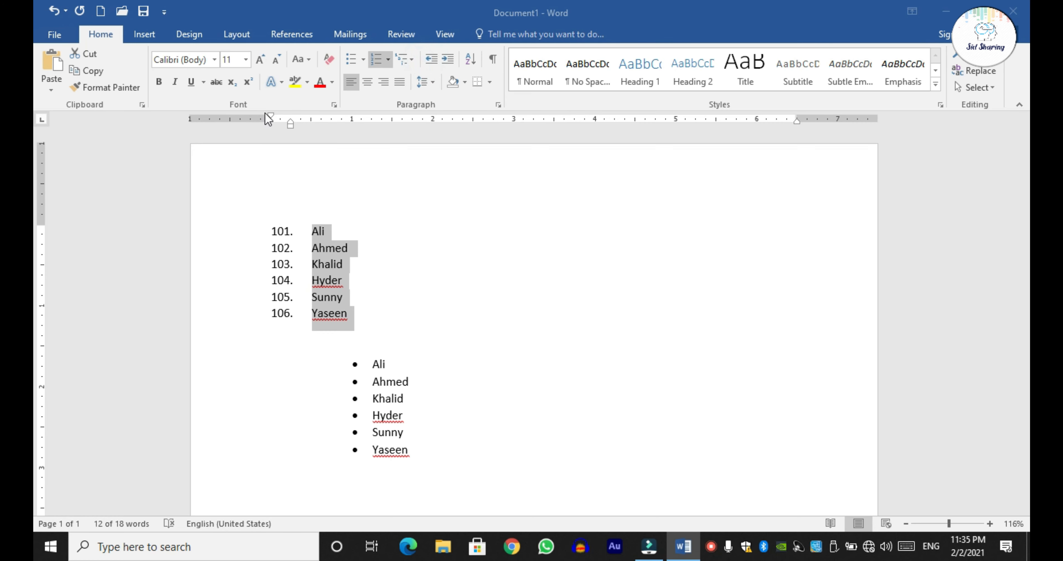
Step: Increase the indent of the bulleted list until its bullets sit 2.5 inches from the left margin
left_click(415, 463)
left_click_drag(416, 464, 364, 364)
left_click(448, 59)
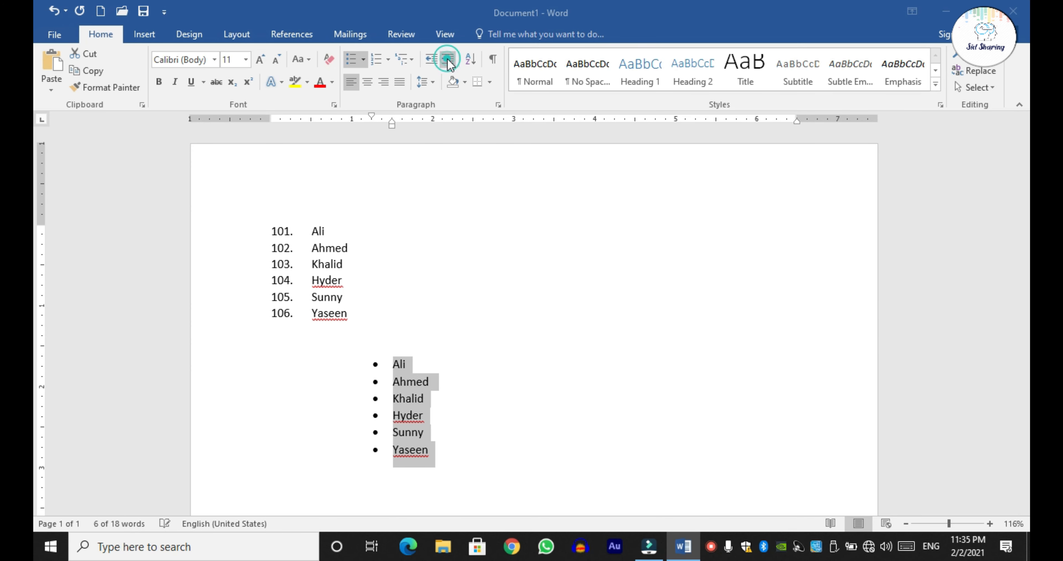
left_click(448, 59)
left_click(448, 58)
left_click(448, 59)
left_click(448, 59)
left_click(448, 59)
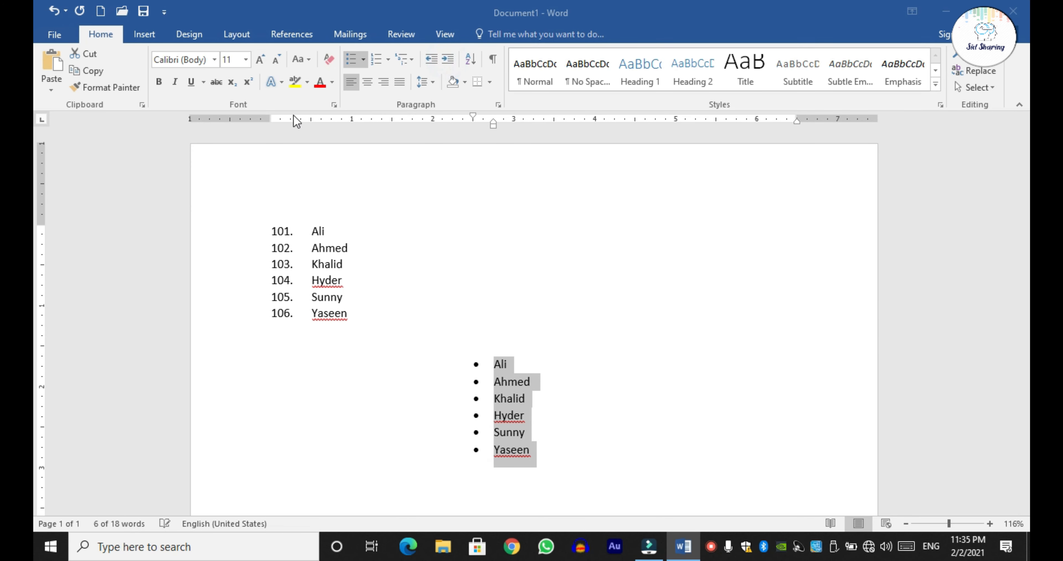
left_click_drag(271, 120, 270, 120)
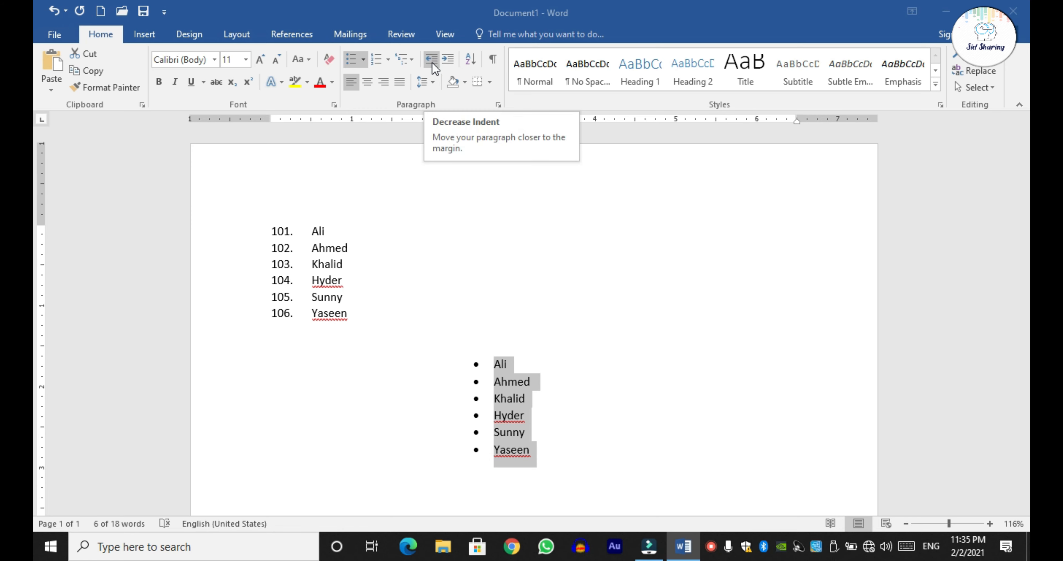
Step: Move the bulleted list farther from the left margin with several more indent increases
left_click(449, 61)
left_click(448, 62)
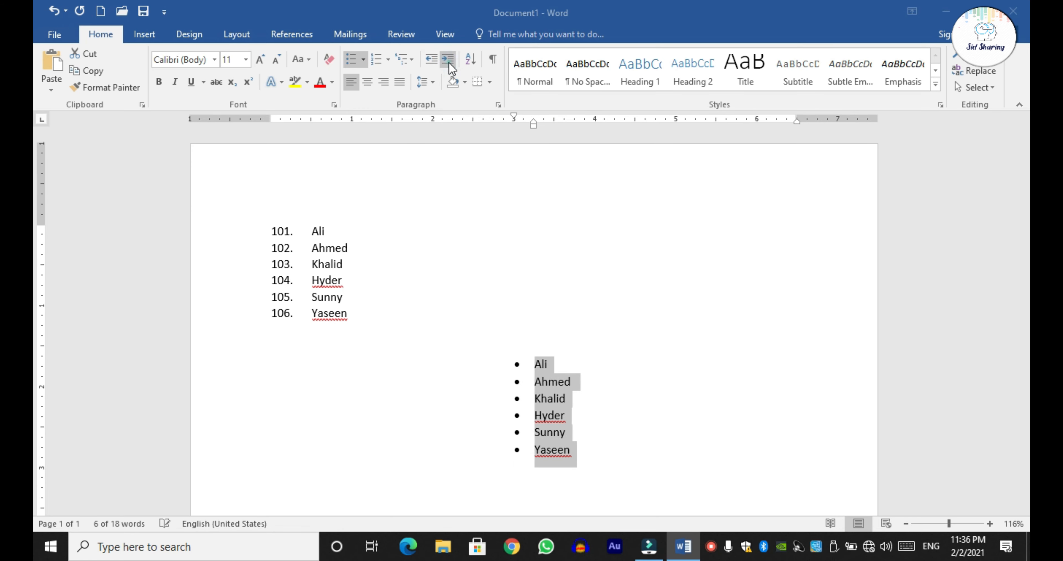
left_click(448, 61)
left_click(449, 62)
left_click(449, 62)
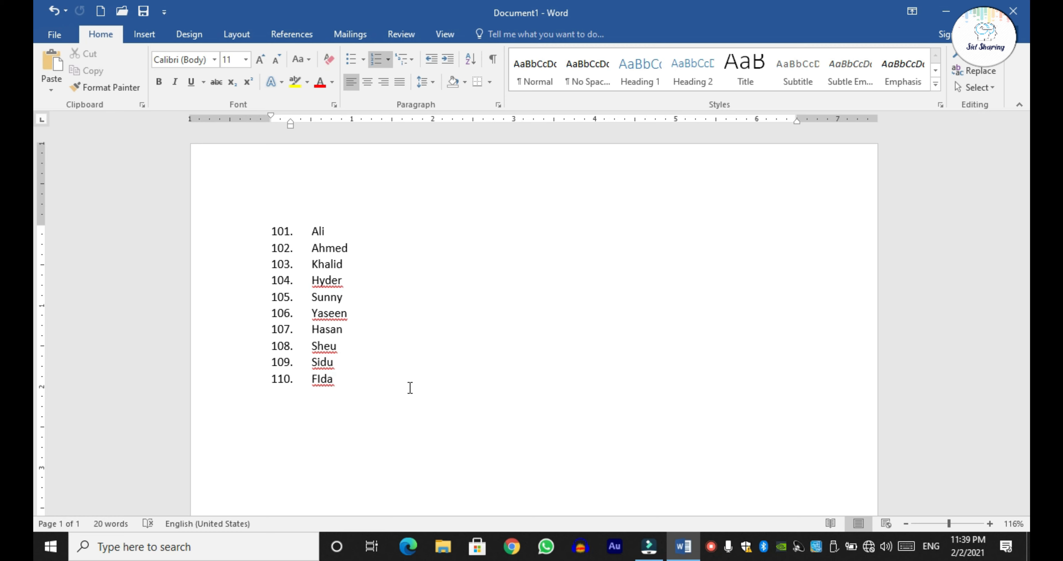
Step: Sort the ten numbered names by paragraphs as text in ascending order, and re-sort them in descending order
left_click_drag(410, 387, 321, 226)
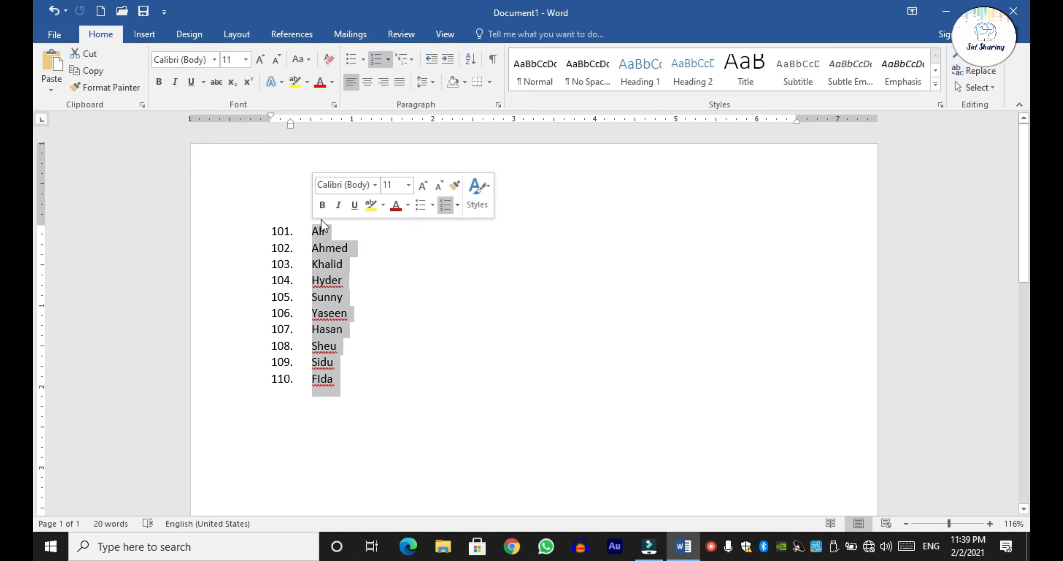
left_click(471, 59)
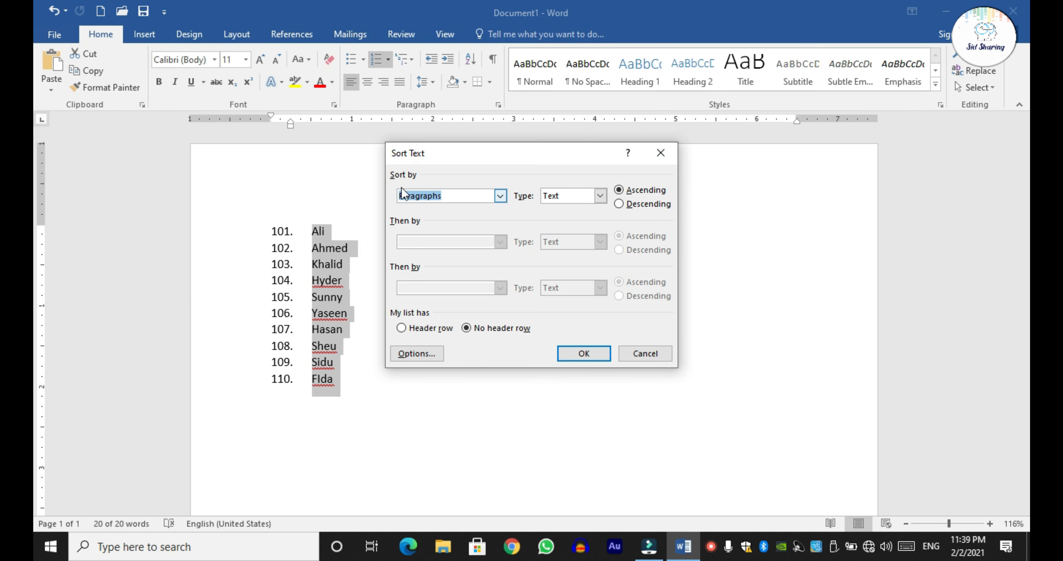
left_click(555, 196)
left_click(560, 199)
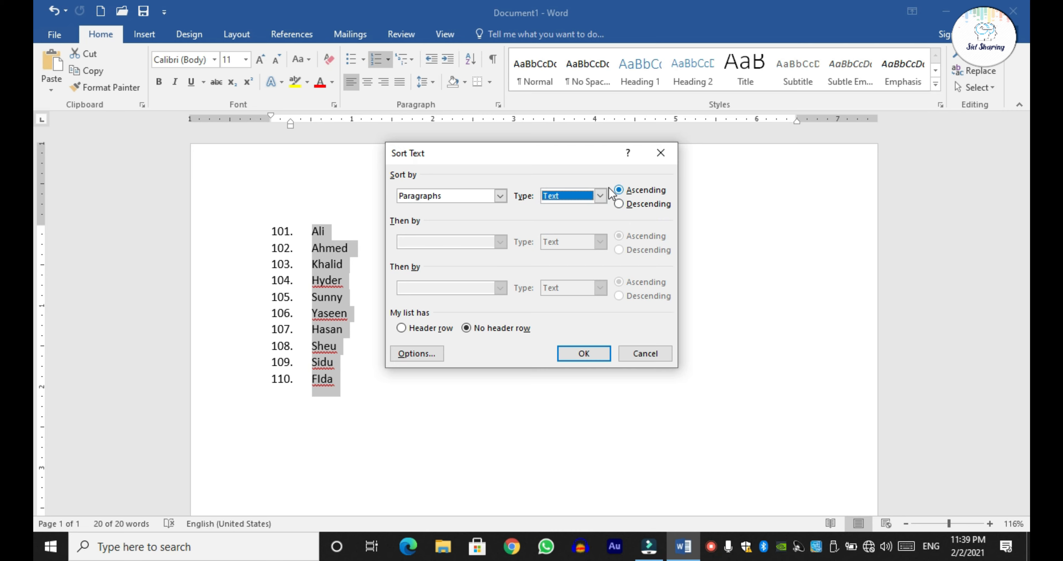
left_click(598, 355)
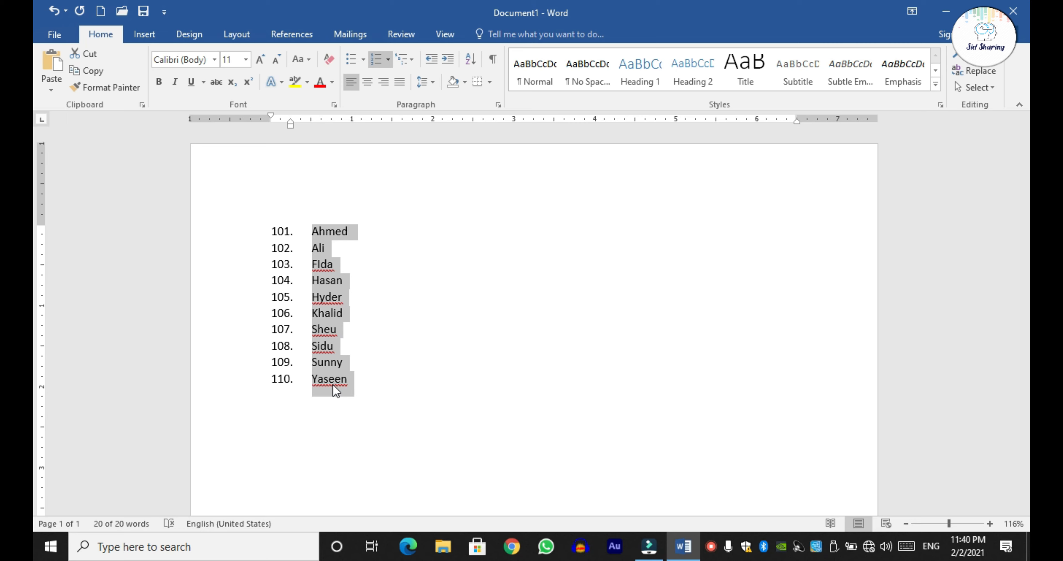
left_click(469, 57)
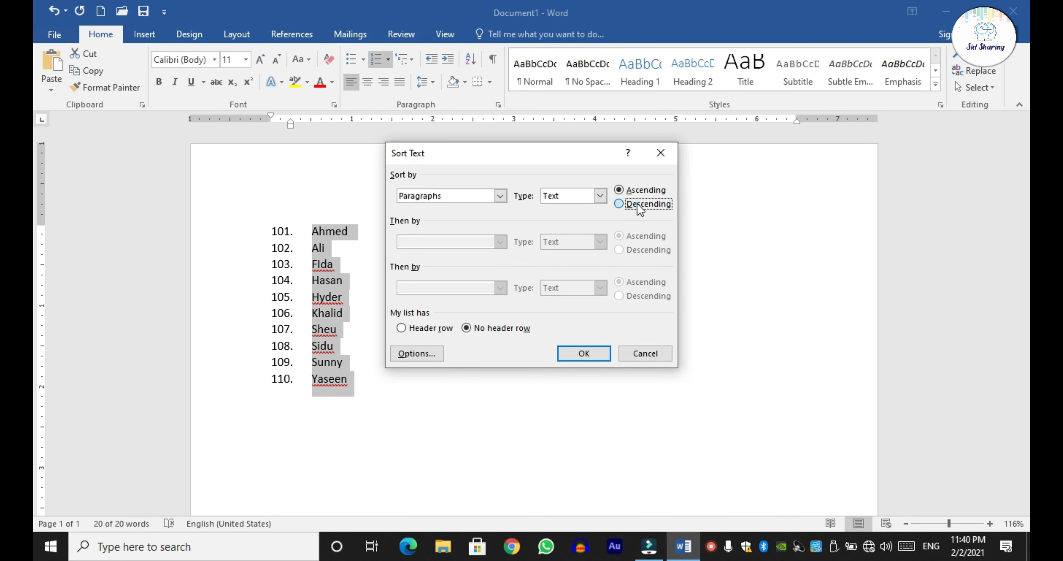
left_click(584, 353)
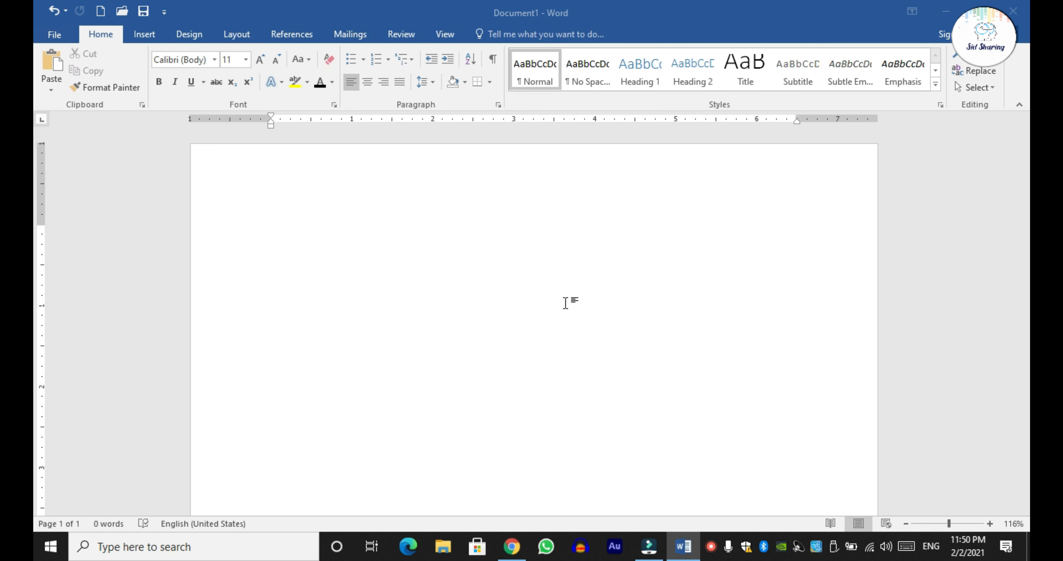
Step: Insert the left-aligned paragraph beginning "Office is produced in several versions targeted towards different end-users" and copy it
type("Office is produced in several versions targeted towards different end-users and computing environments. The original, and most widely used version, is the desktop version, available for PCs running the Windows and macOS operating systems. Microsoft also maintains mobile apps for Android and iOS. Office on the web is a version of the software that runs within a web browser.")
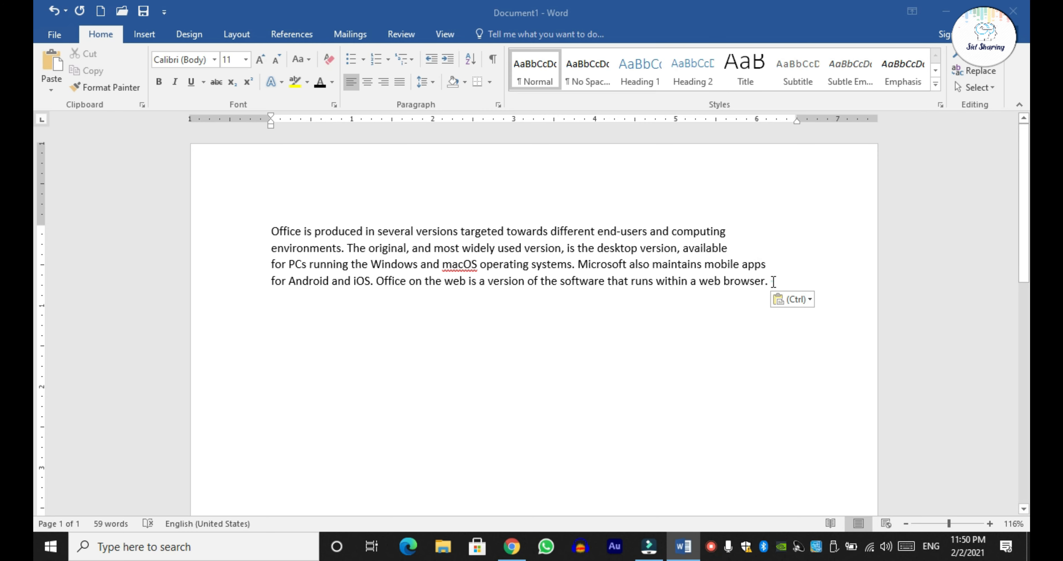
left_click_drag(770, 281, 255, 229)
key("ctrl+c")
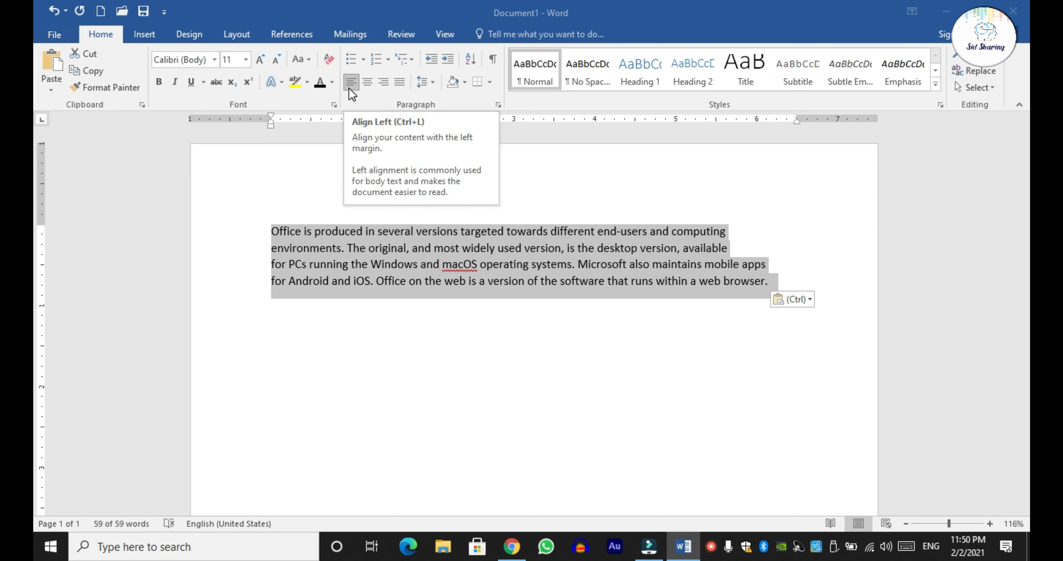
left_click(360, 247)
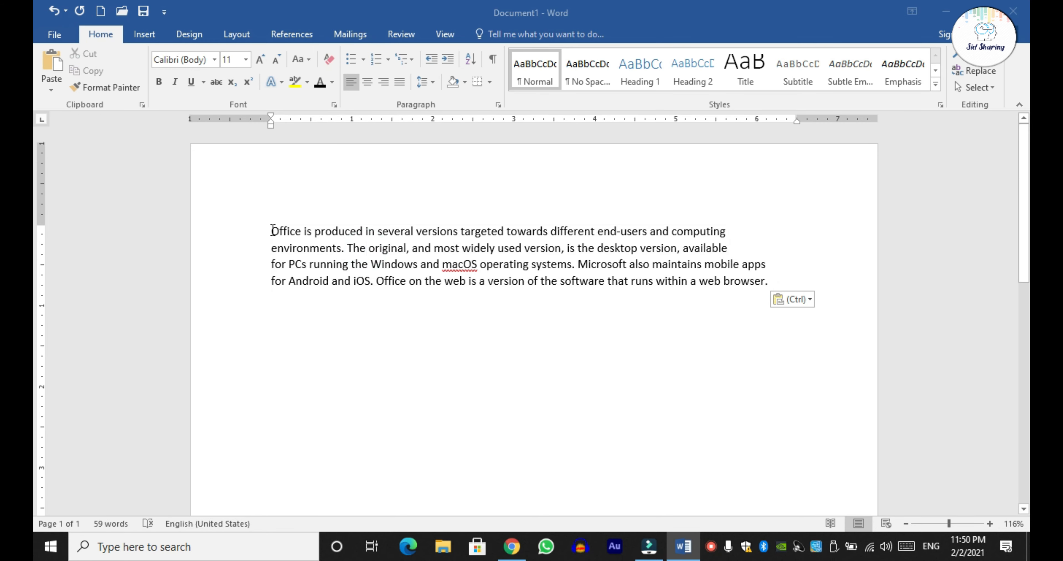
left_click_drag(271, 230, 279, 269)
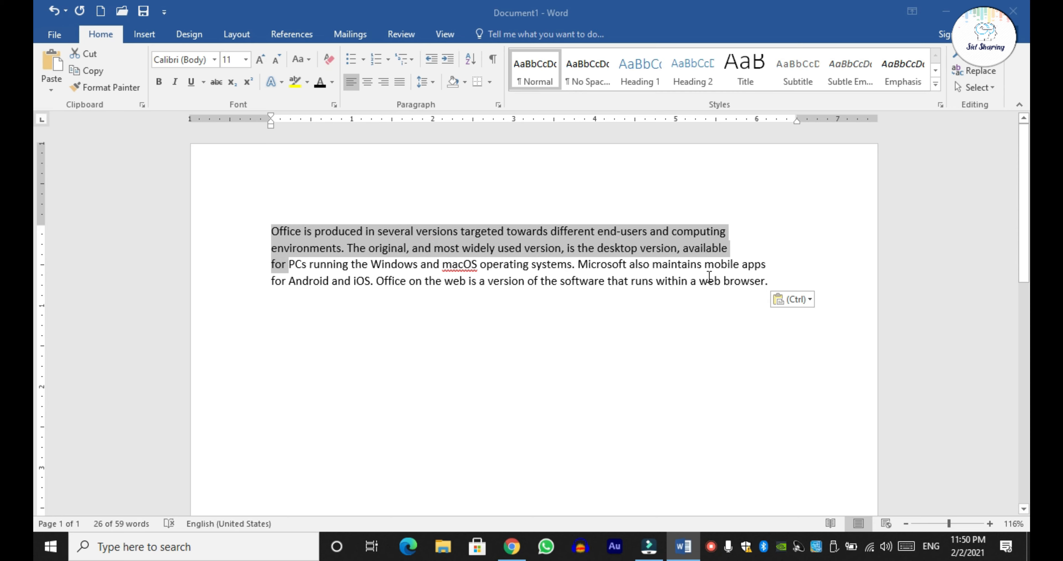
Step: Add the centered heading "Sid Sharing" on its own line above the paragraph, followed by a blank line
key("Return")
key("Up")
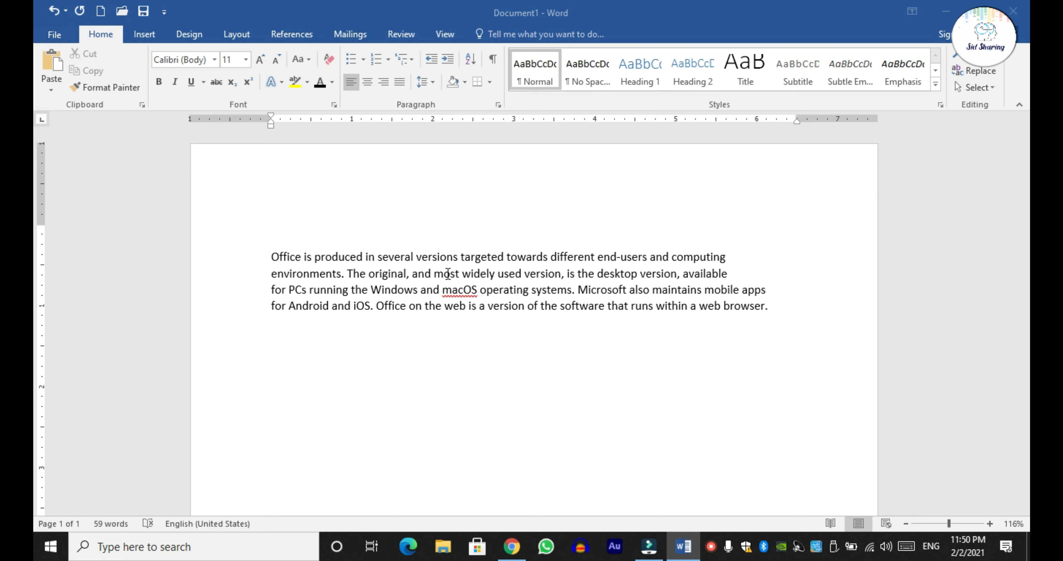
left_click(367, 81)
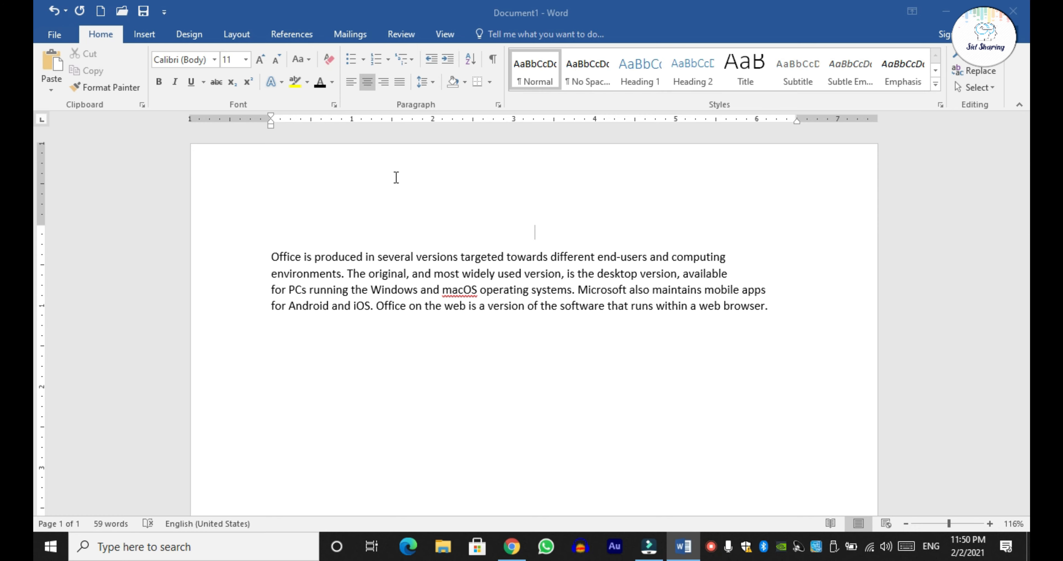
type("Sid Sharing")
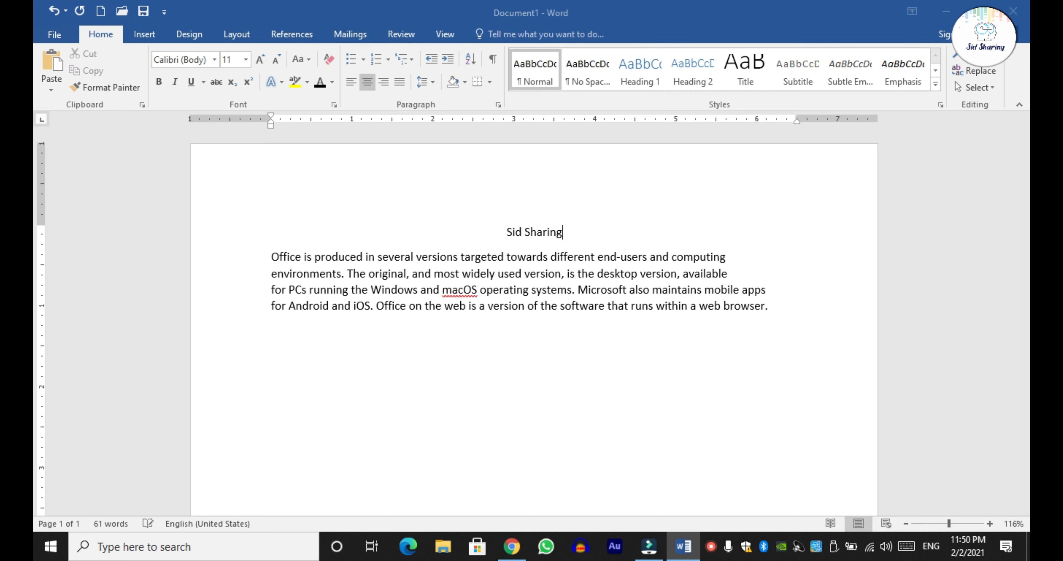
key("Return")
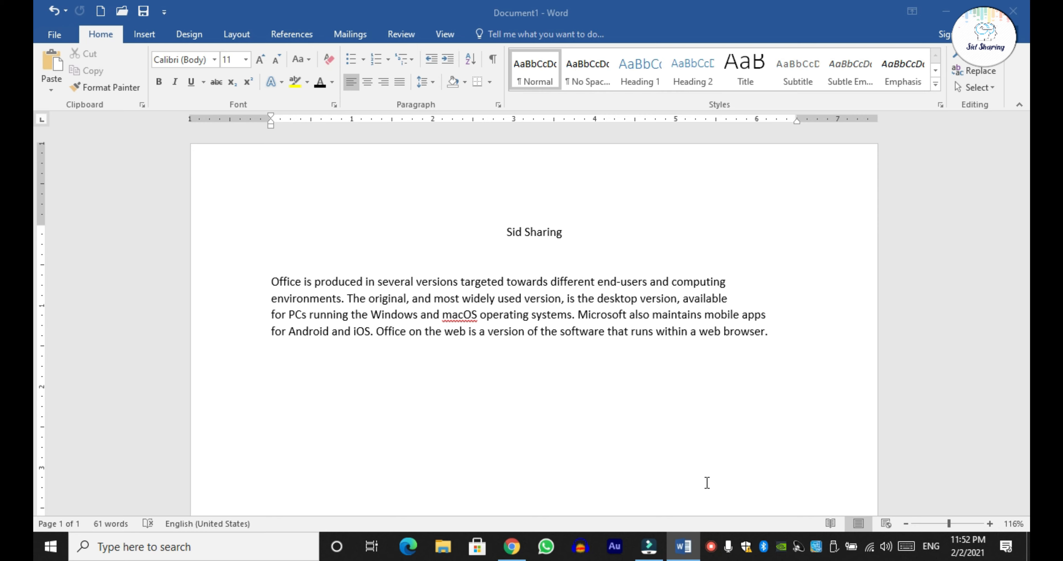
Step: Add the right-aligned text "Office is produced in several versions targeted towards different end-users and computing environments." below the paragraph, broken over four lines
type("Office is produced in several versions targeted towards different end-users and computing environments.")
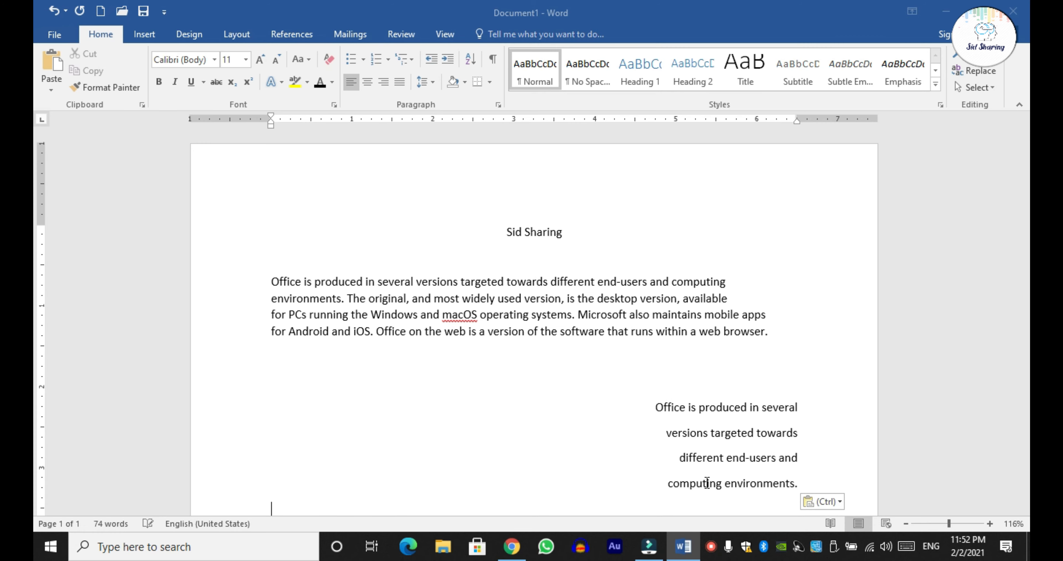
scroll(908, 371, "down", 2)
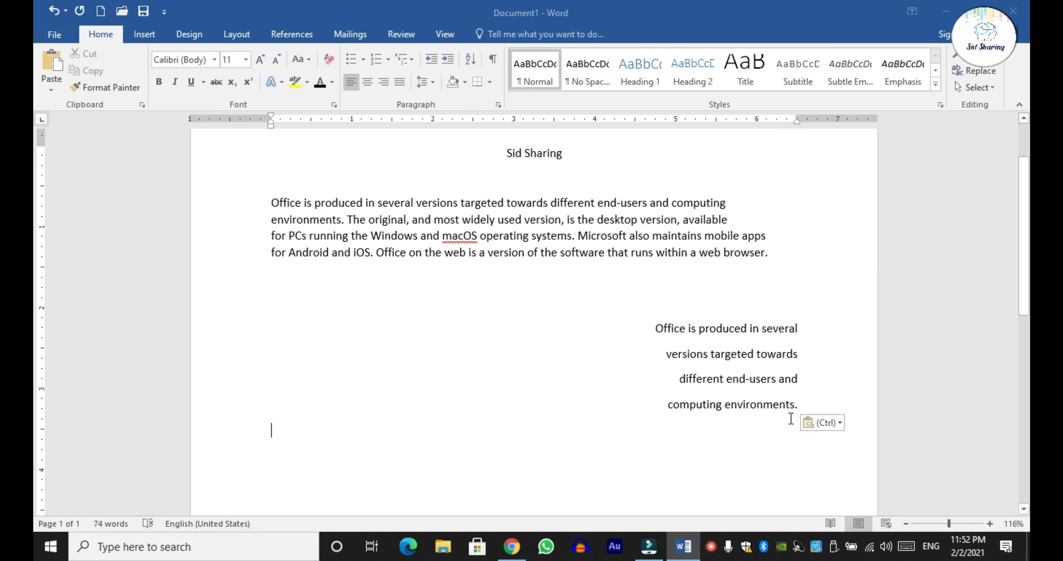
left_click_drag(805, 409, 672, 330)
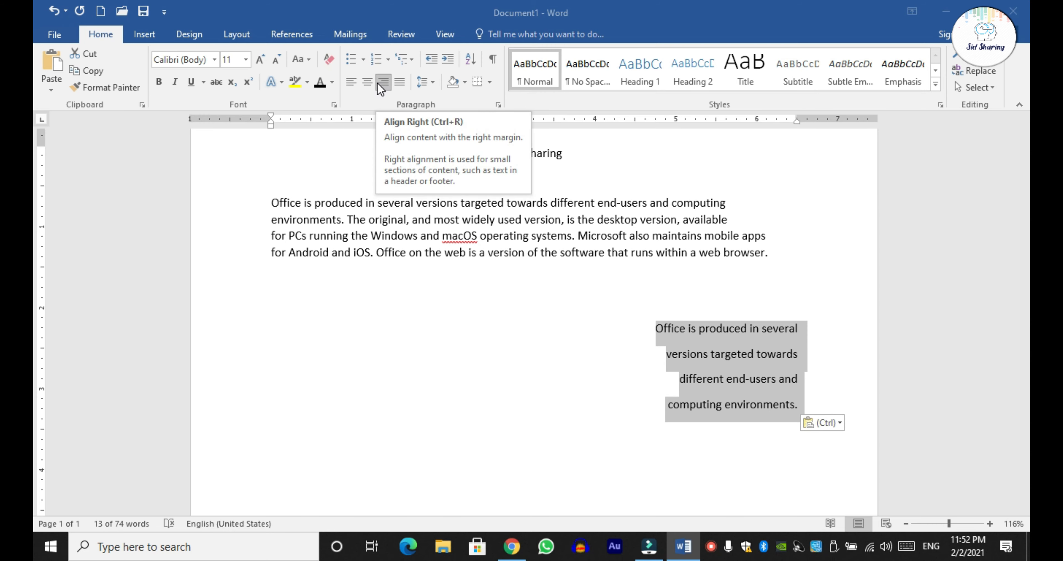
Step: Paste the copied Office paragraph below the right-aligned text and justify it
scroll(815, 423, "down", 3)
left_click(815, 423)
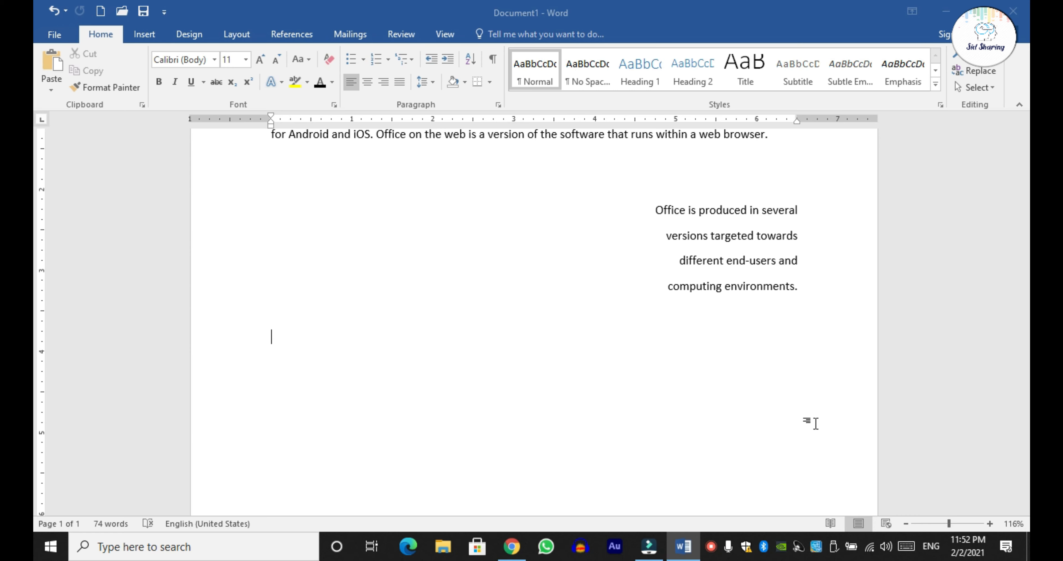
key("ctrl+v")
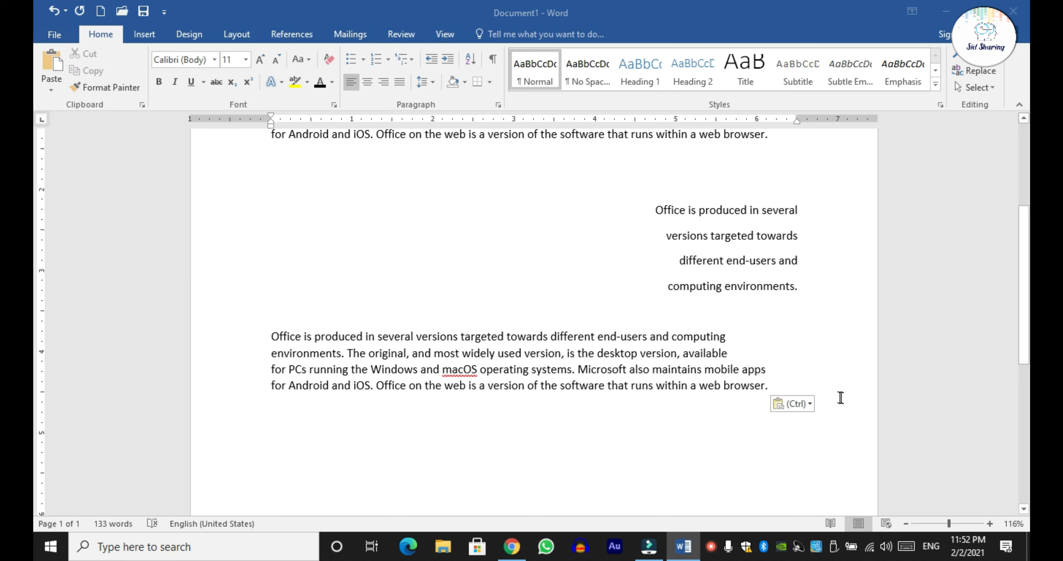
left_click_drag(771, 383, 265, 339)
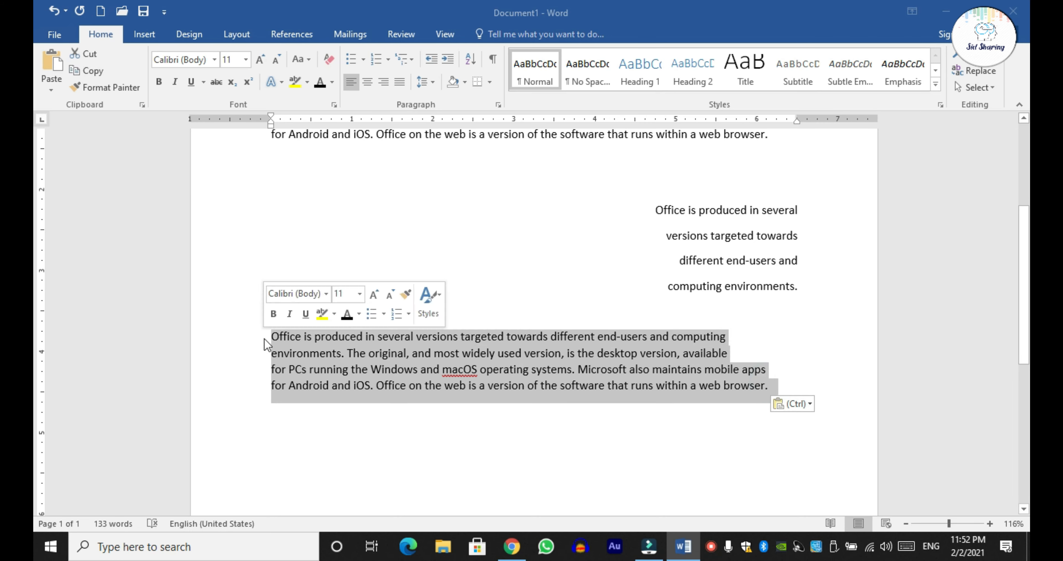
left_click(399, 82)
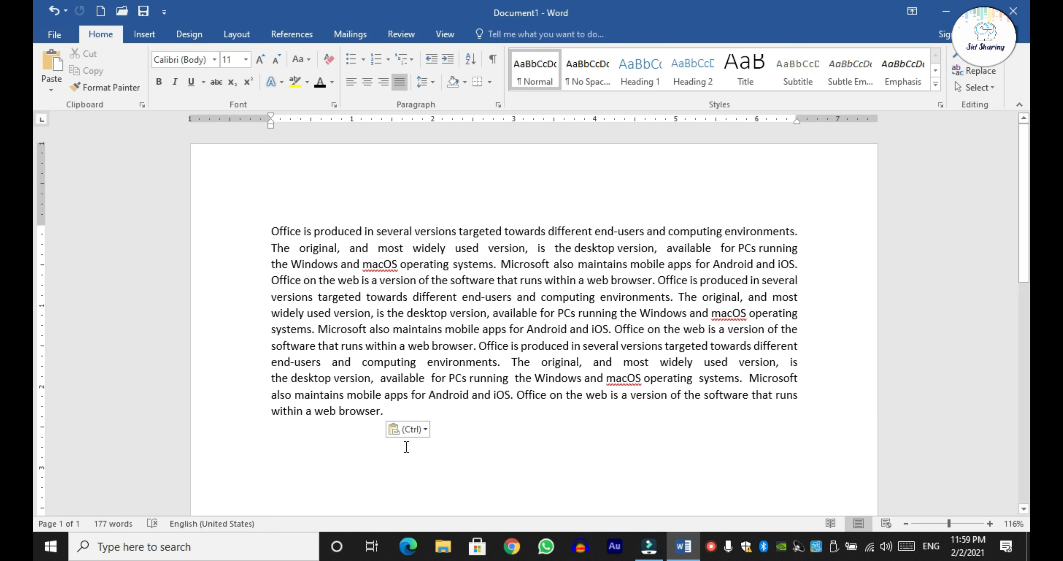
Step: Set the line spacing of the entire justified paragraph to 1.5
left_click_drag(390, 412, 280, 233)
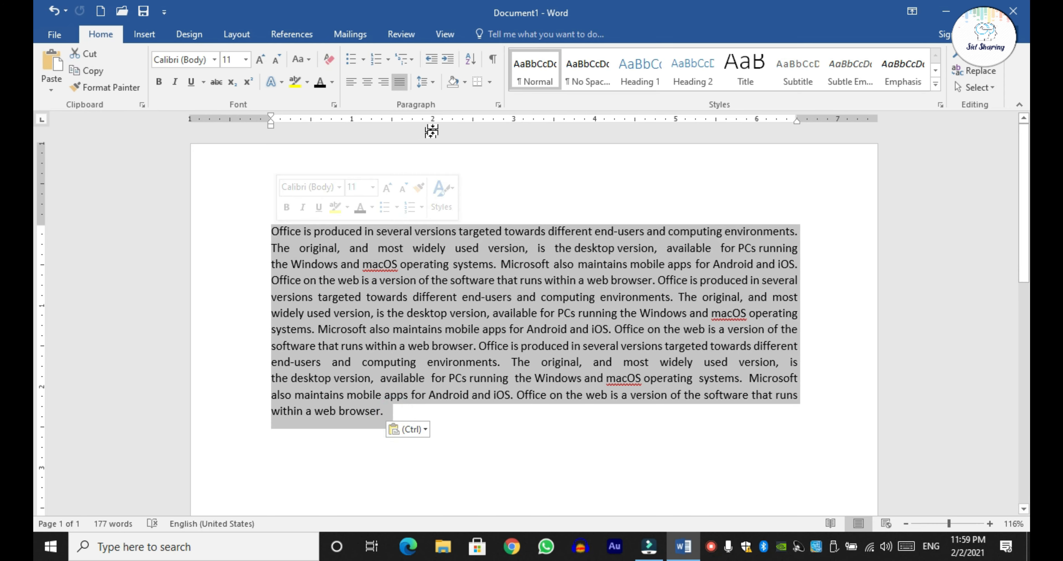
left_click(435, 83)
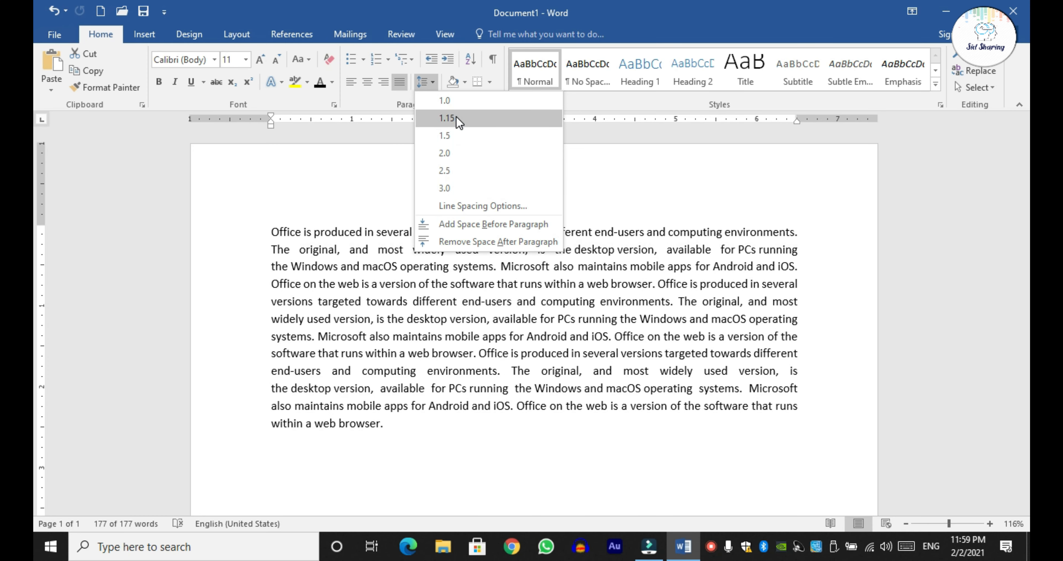
left_click(447, 136)
left_click(537, 300)
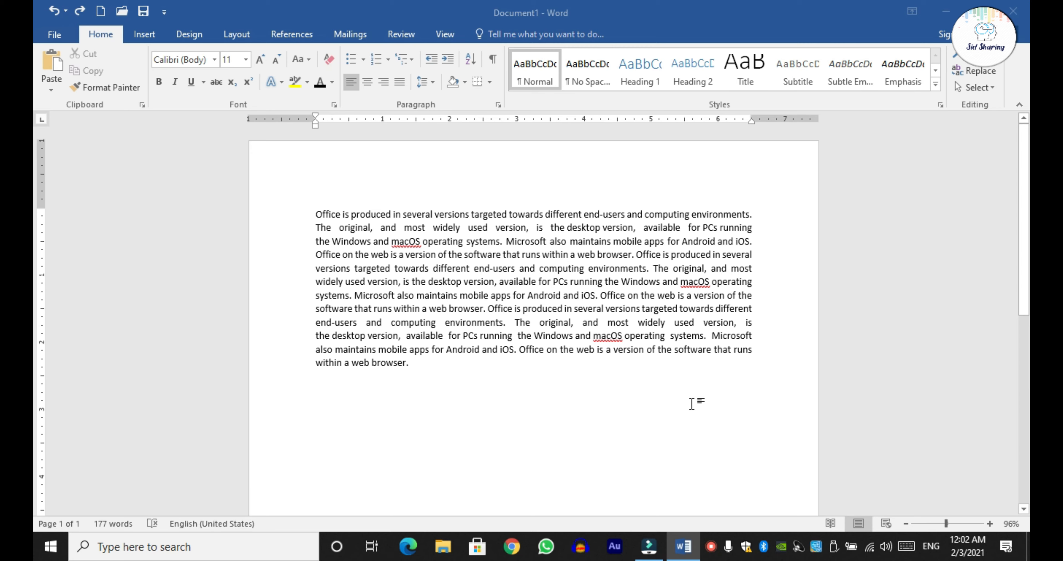
Step: Set the whole paragraph's line spacing to Exactly 18 pt through the line spacing options
left_click_drag(442, 370, 317, 220)
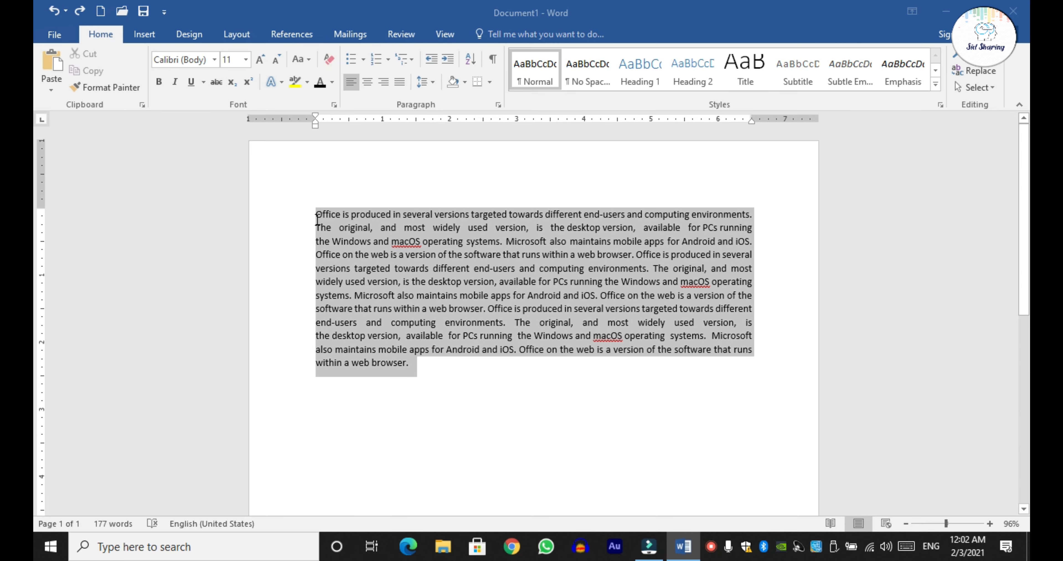
left_click(433, 85)
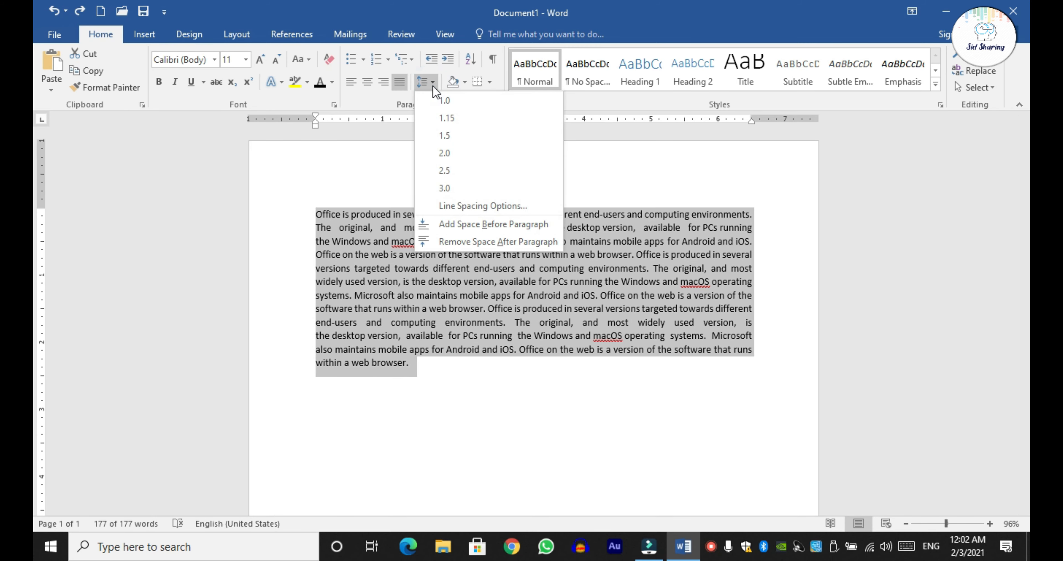
left_click(502, 206)
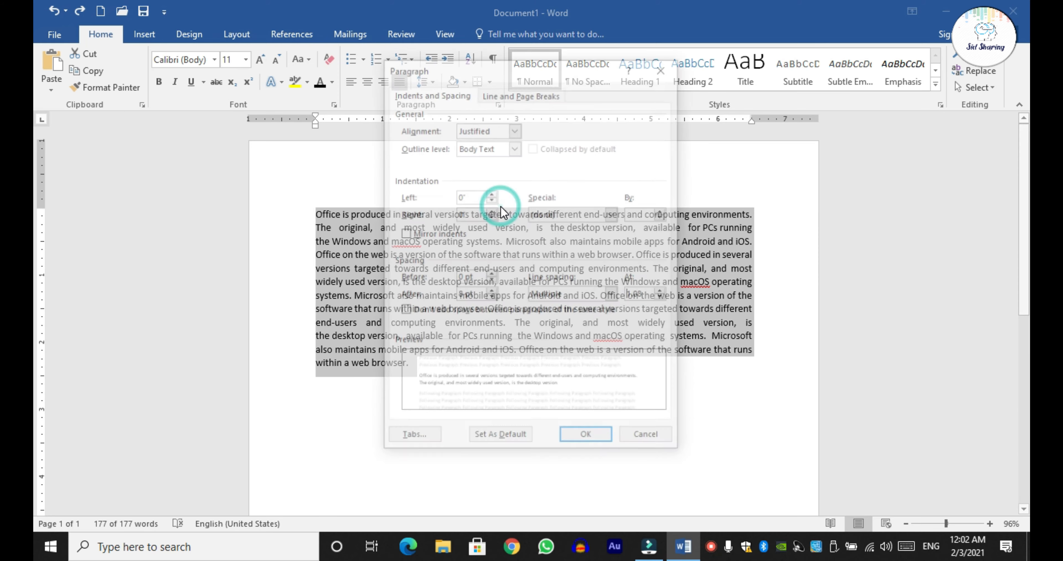
left_click(565, 296)
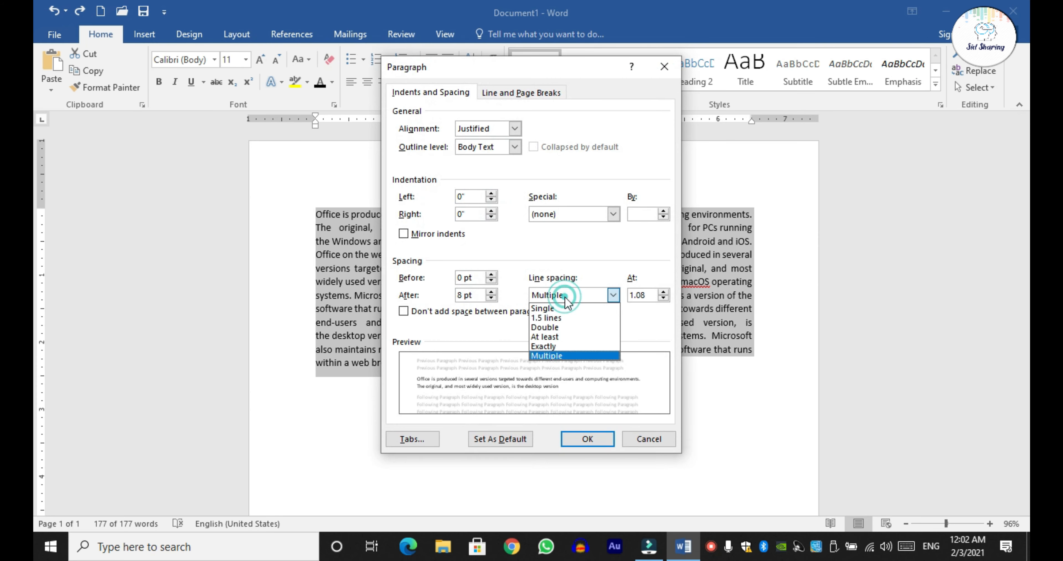
left_click(558, 348)
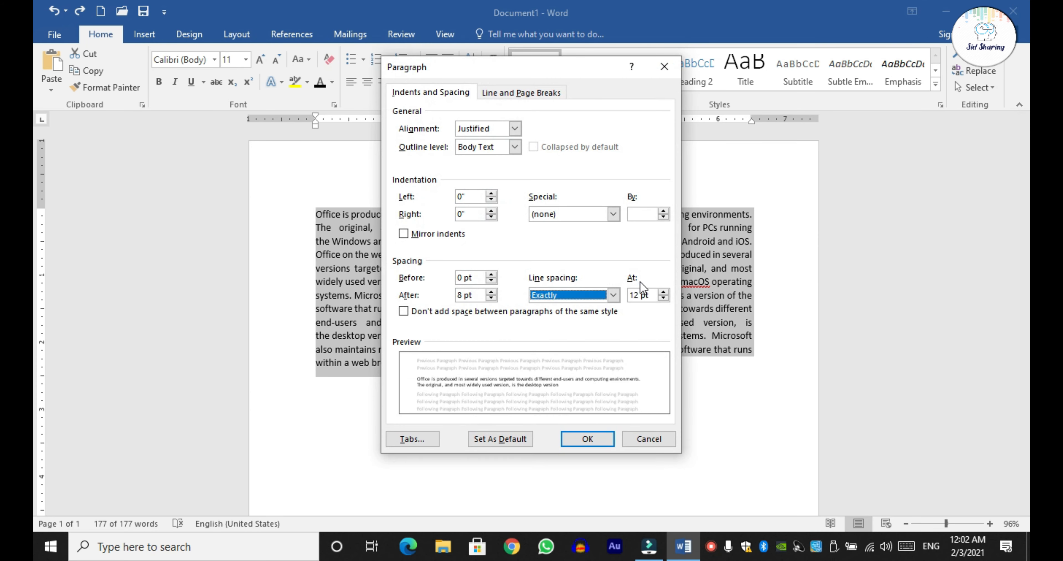
left_click(663, 292)
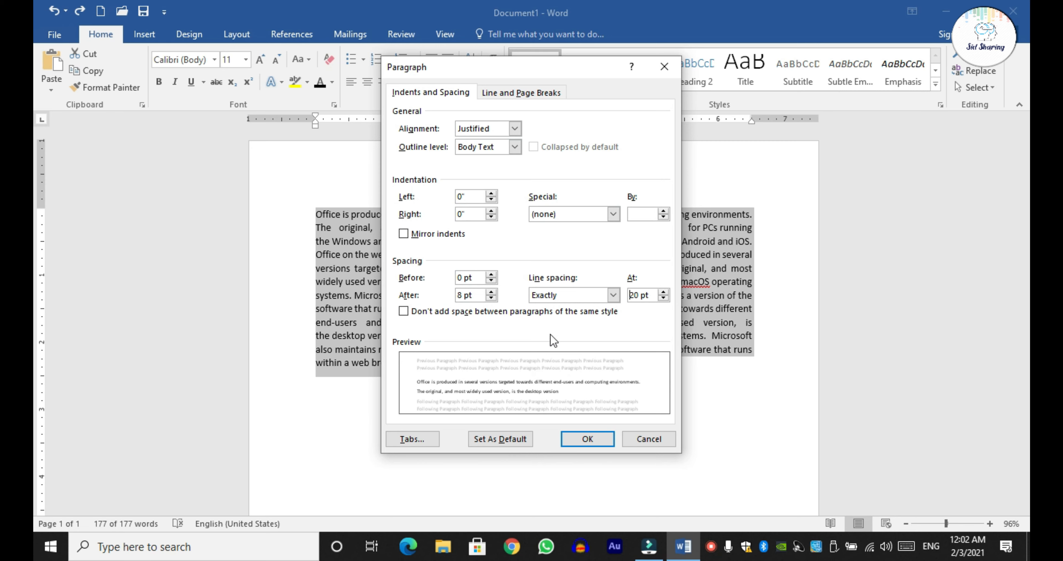
double_click(662, 298)
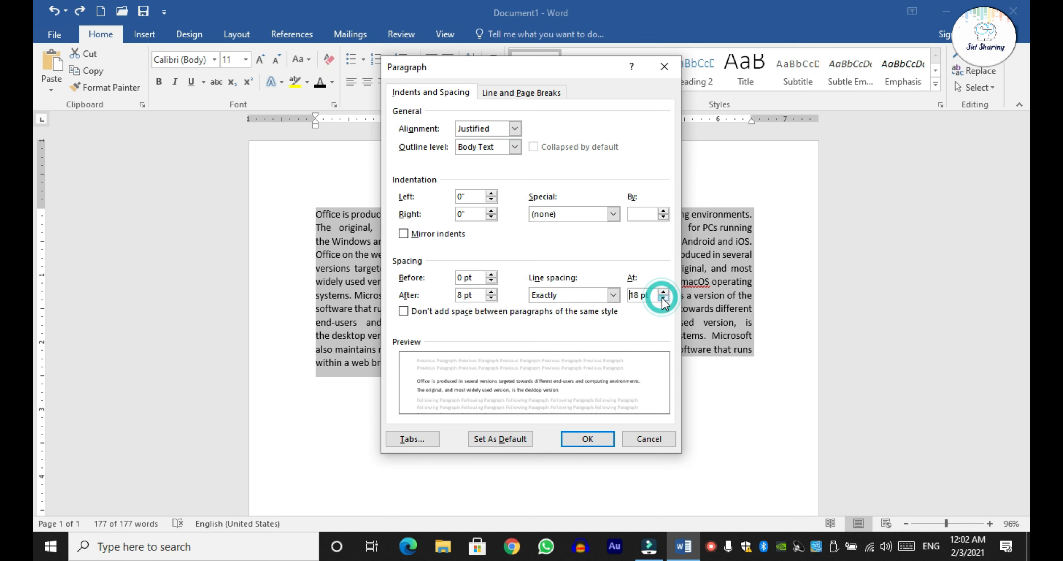
left_click(584, 442)
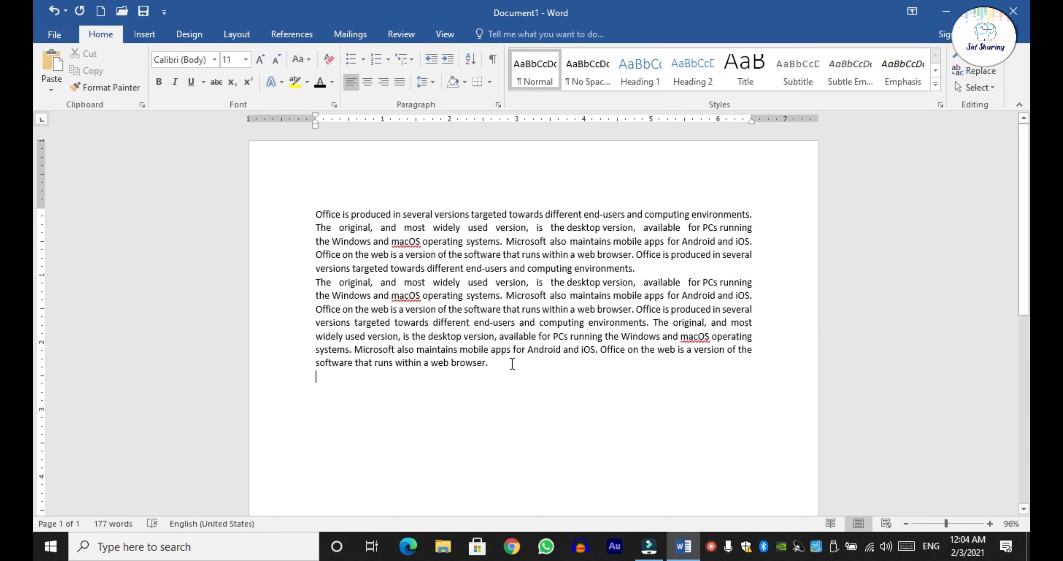
Step: Set the spacing before and after both paragraphs to 6 pt through the line spacing options
left_click_drag(513, 363, 316, 209)
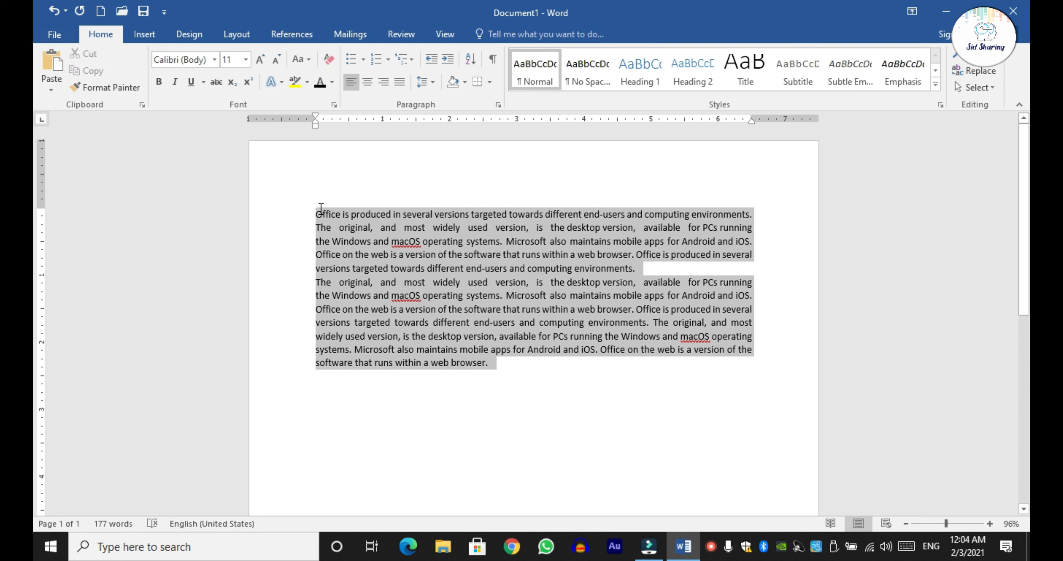
left_click(433, 81)
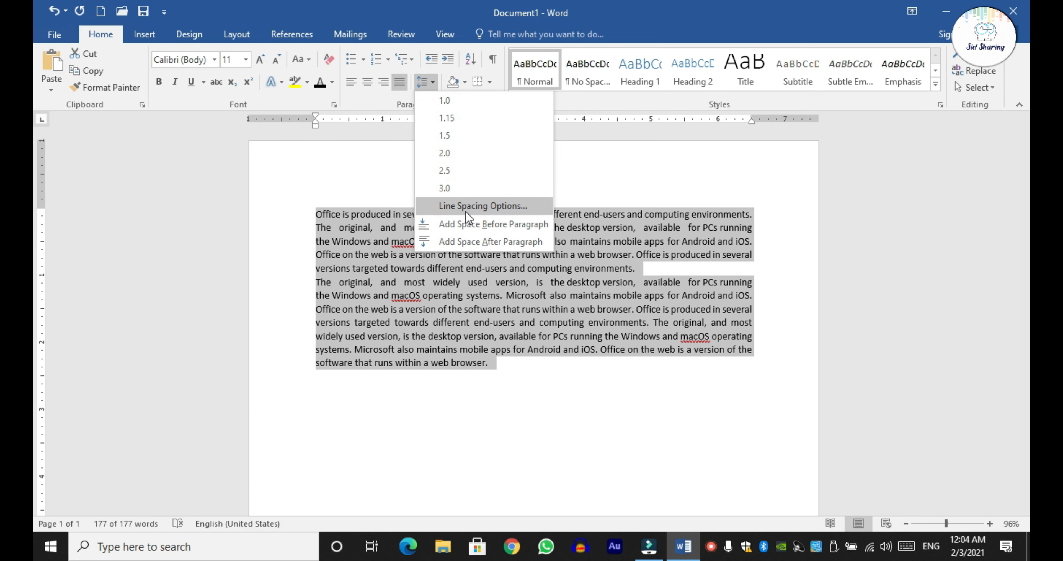
left_click(501, 206)
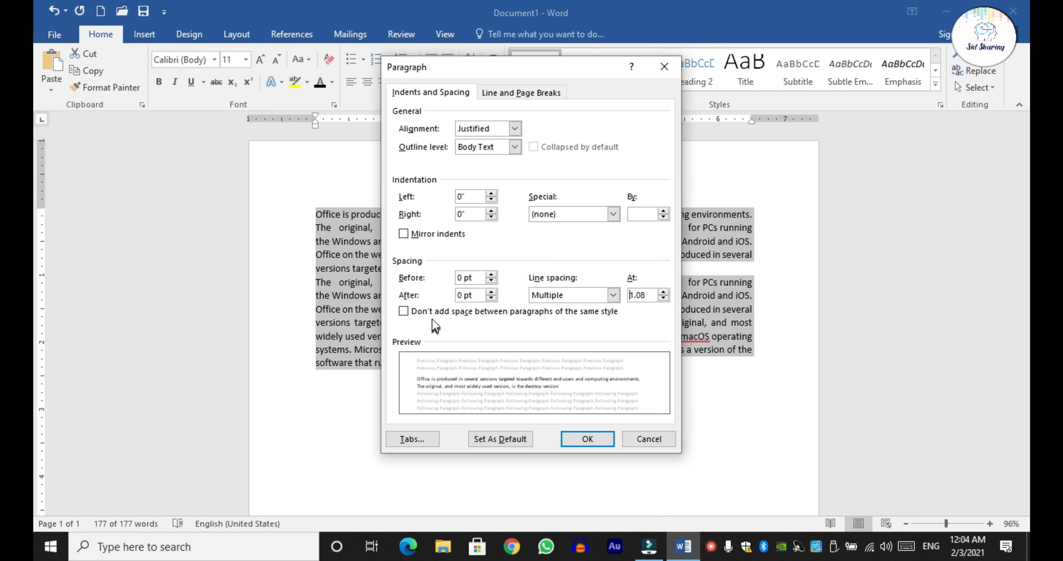
left_click(492, 274)
left_click(491, 291)
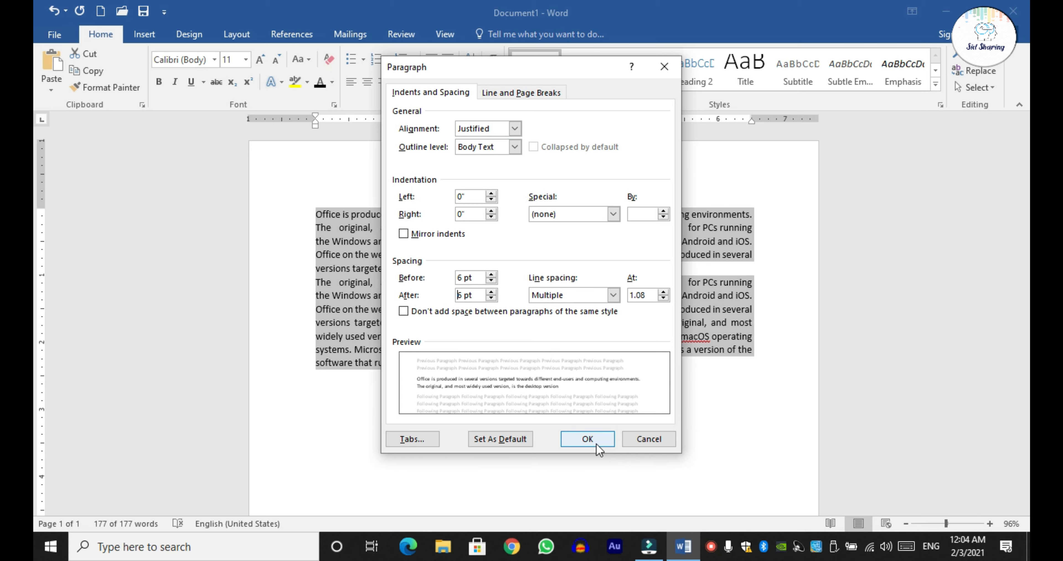
left_click(588, 439)
left_click(659, 274)
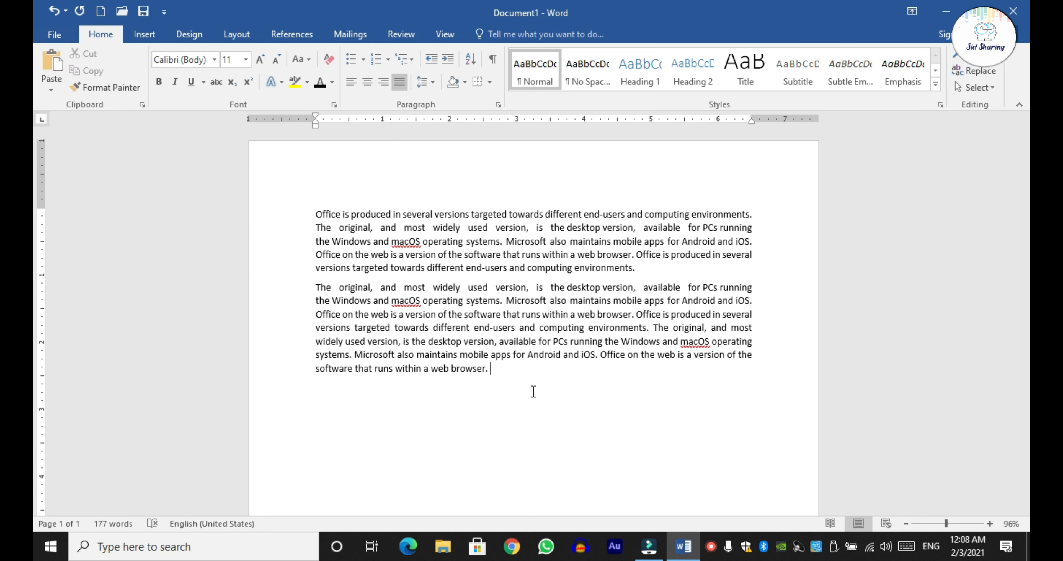
Step: Remove the space after both paragraphs, and undo the change
left_click_drag(523, 384, 325, 211)
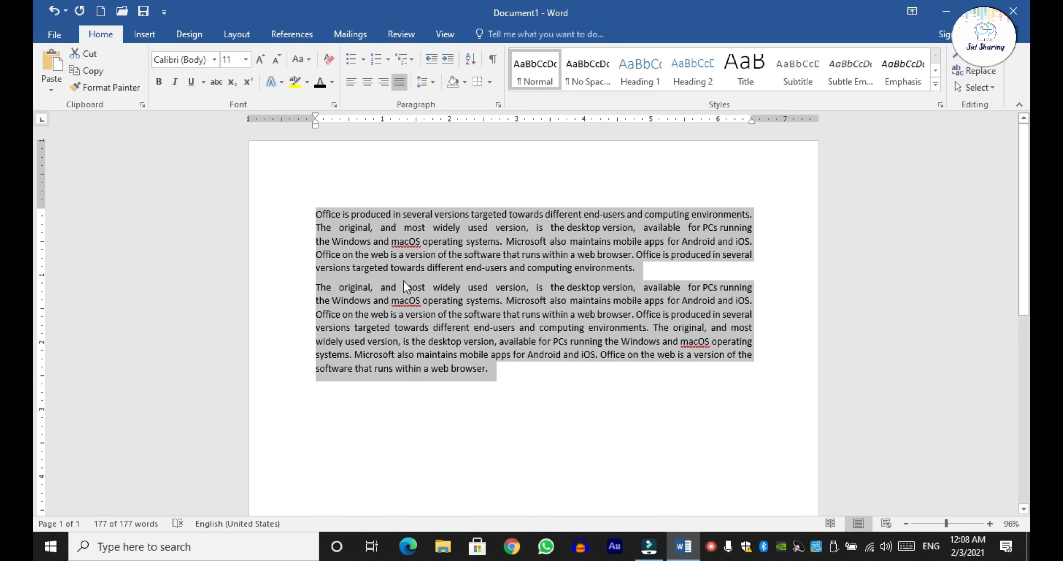
left_click(431, 84)
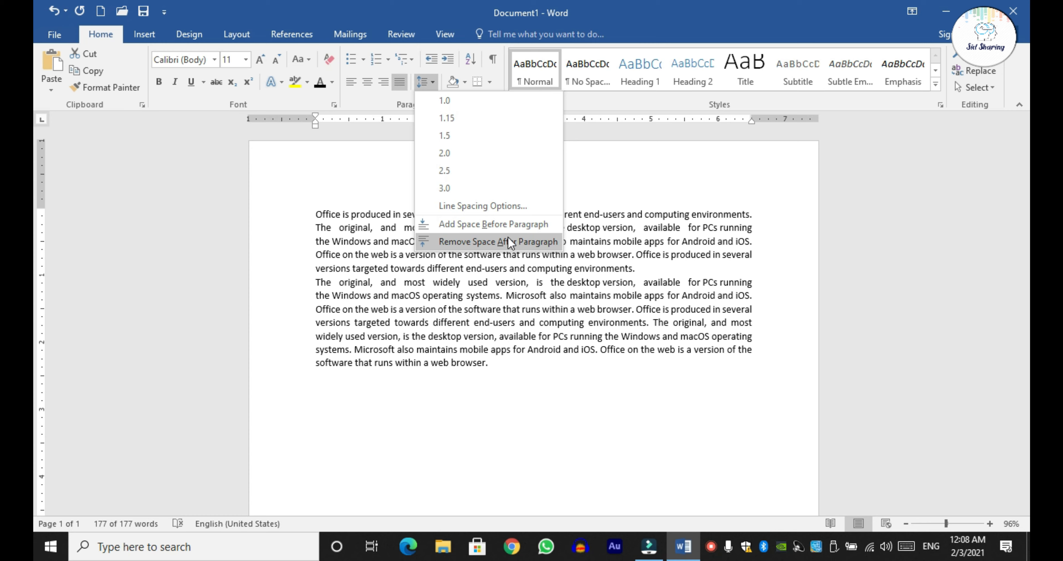
left_click(535, 244)
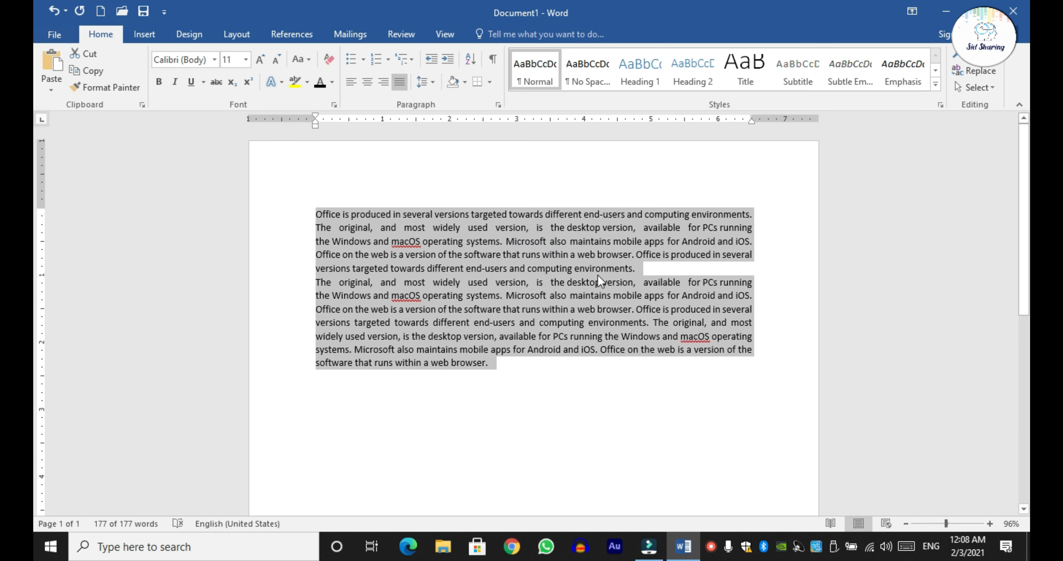
left_click(649, 270)
key("ctrl+z")
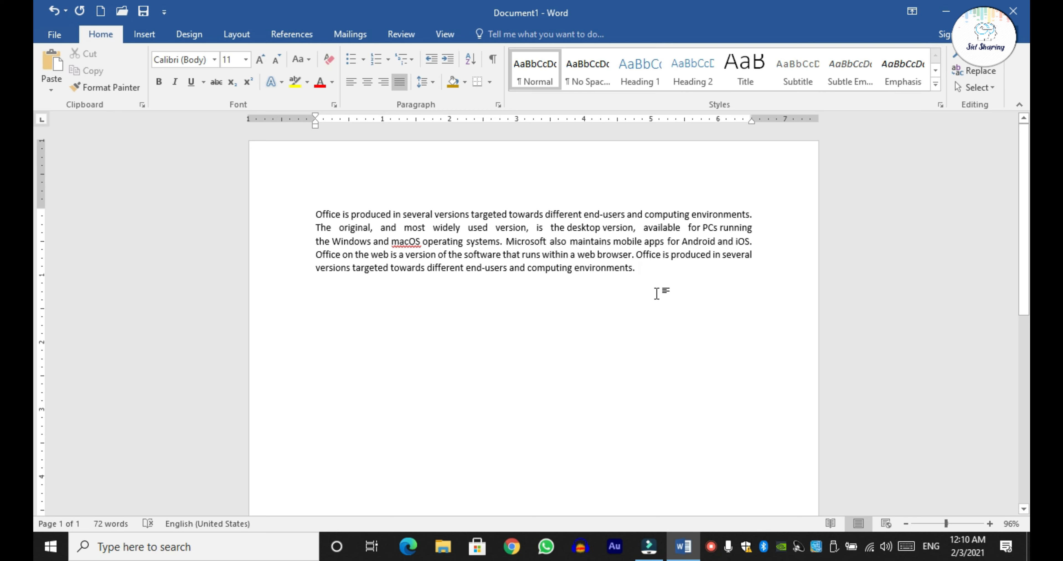
Step: Change the font color of the whole Office paragraph to the standard red
left_click_drag(641, 273, 320, 215)
left_click(332, 82)
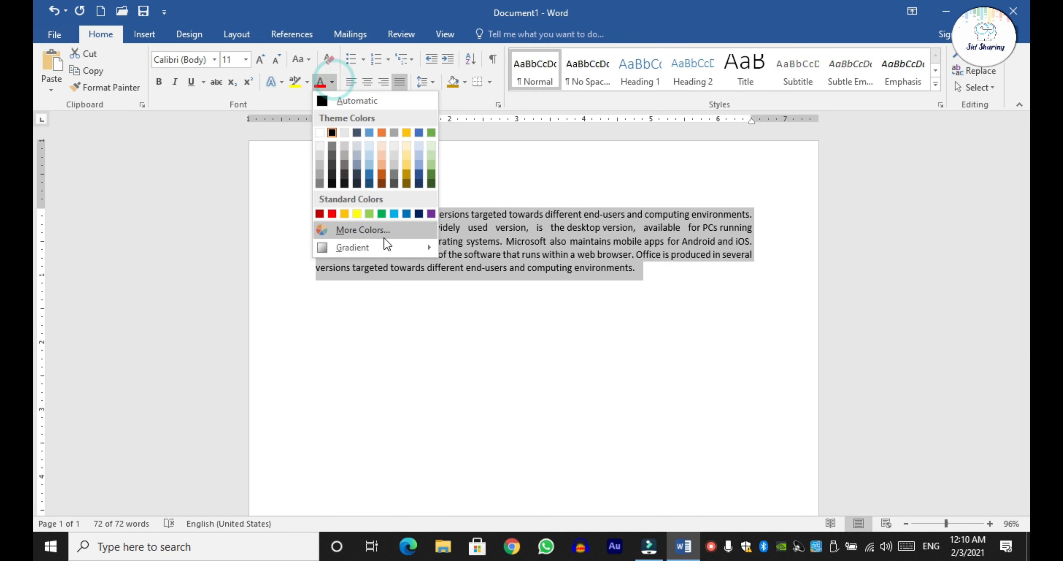
left_click(332, 214)
left_click(665, 302)
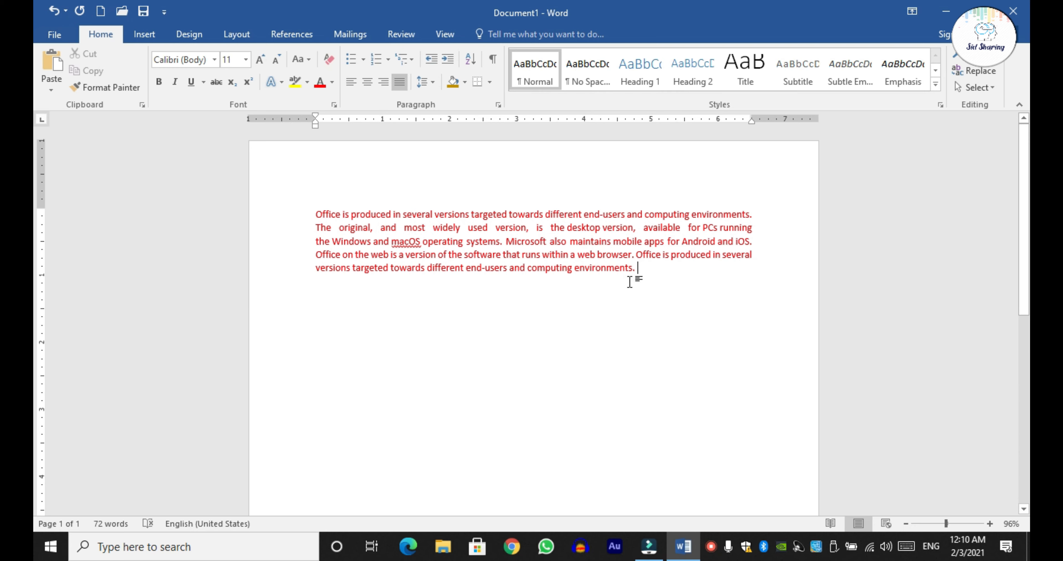
Step: Apply the lightest green theme color as shading behind the whole red paragraph
left_click(650, 273)
left_click_drag(651, 273, 304, 217)
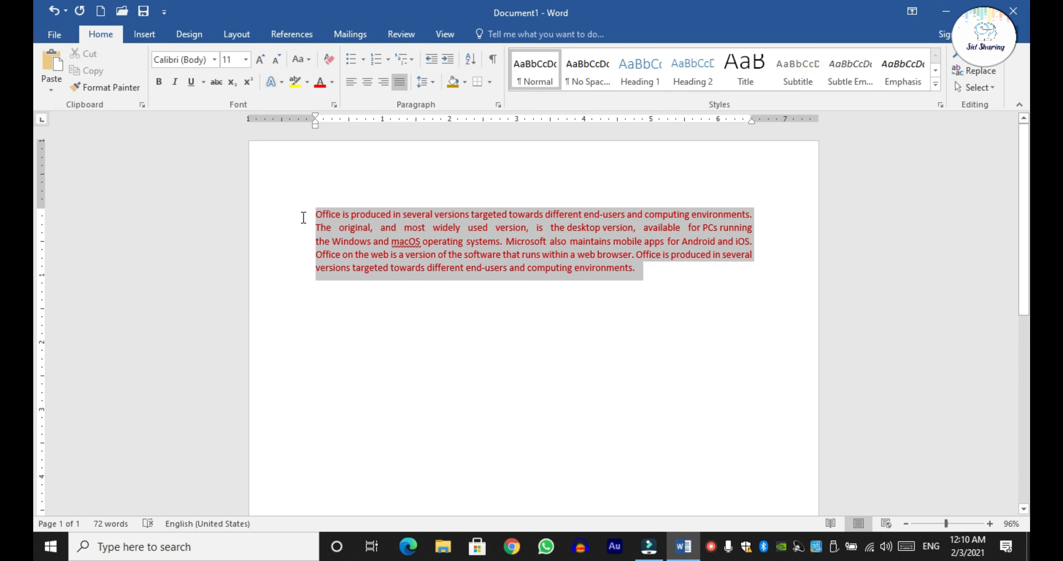
left_click(468, 82)
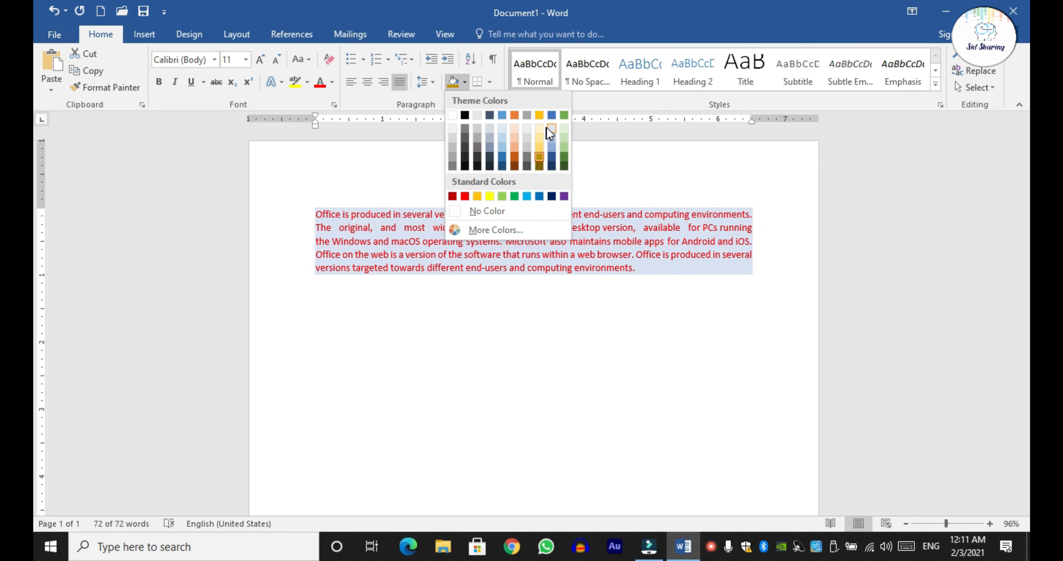
left_click(566, 128)
left_click(656, 392)
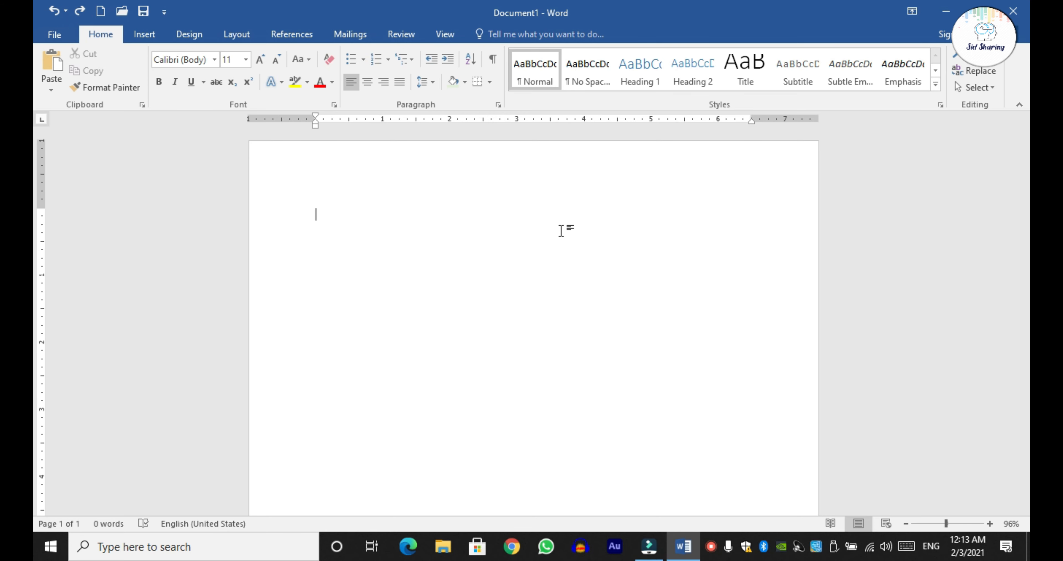
Step: Insert the large red text "Sid Sharing" on the blank page, copy it and apply All Borders to the line
type("Sid Sharing")
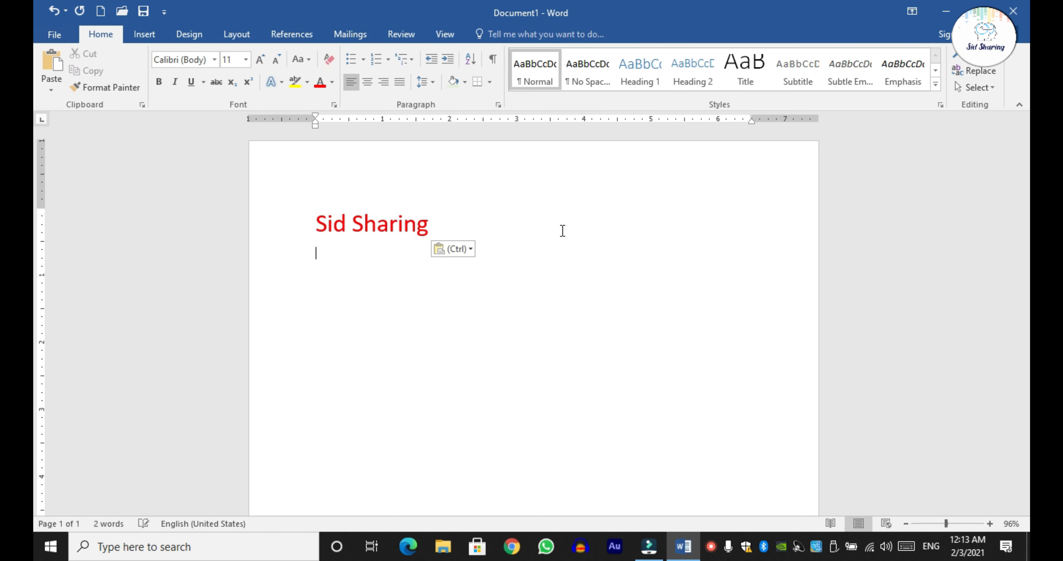
triple_click(438, 224)
key("ctrl+c")
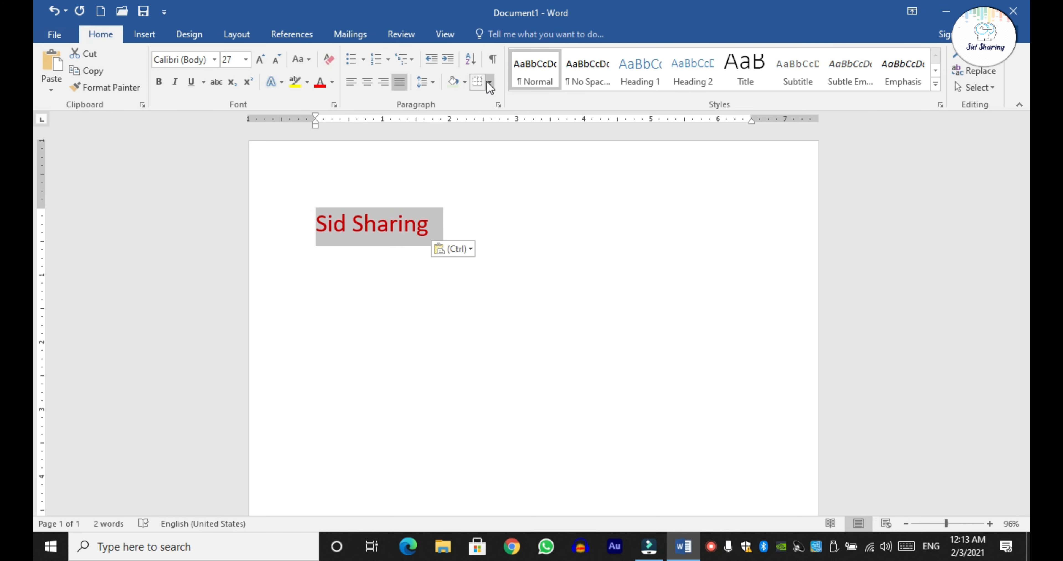
left_click(489, 83)
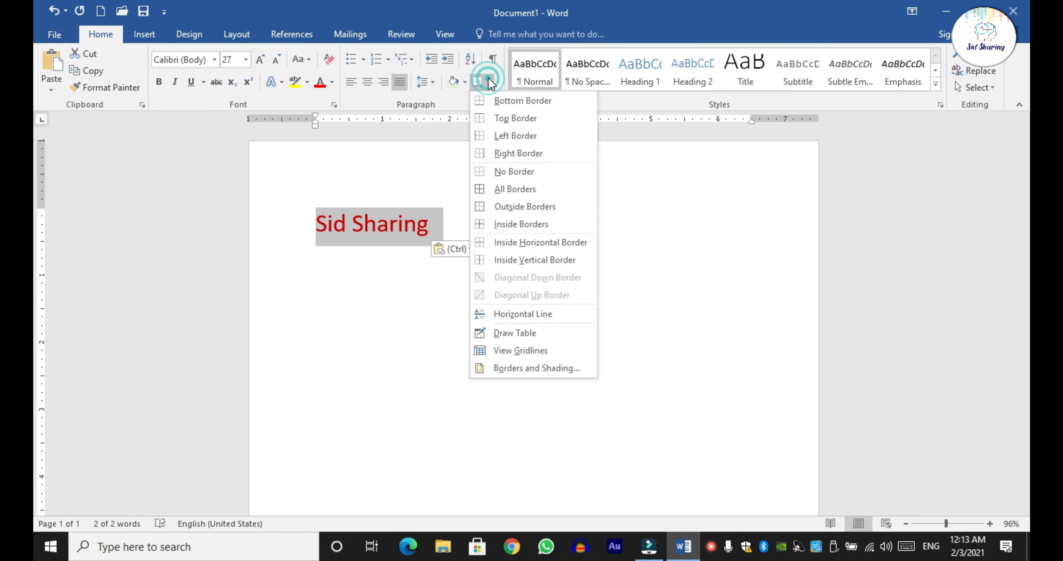
left_click(514, 188)
left_click(545, 225)
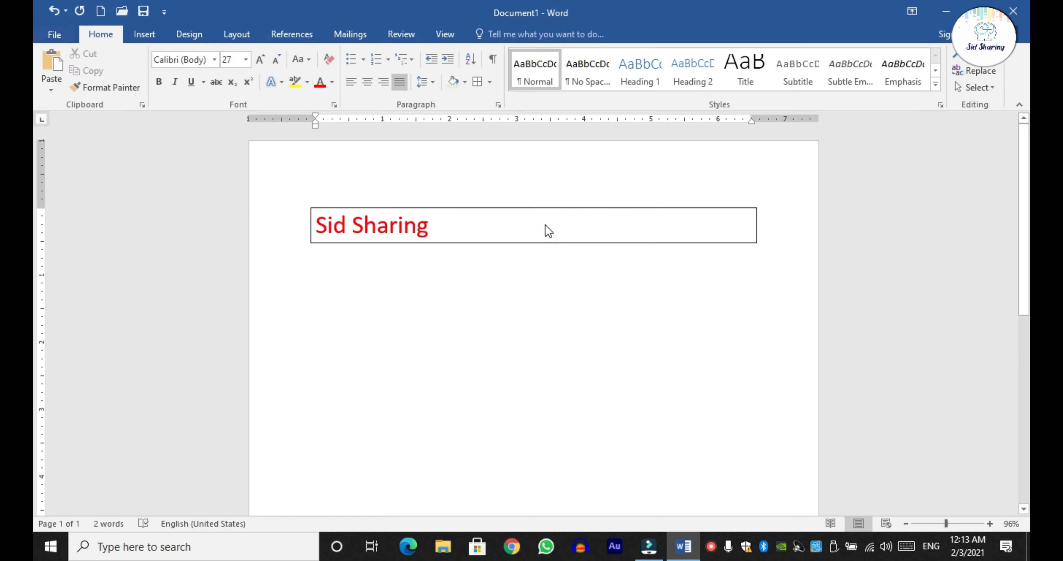
Step: Paste a copy of "Sid Sharing" below the boxed line and give the copy a top and a bottom border
left_click(472, 295)
key("ctrl+v")
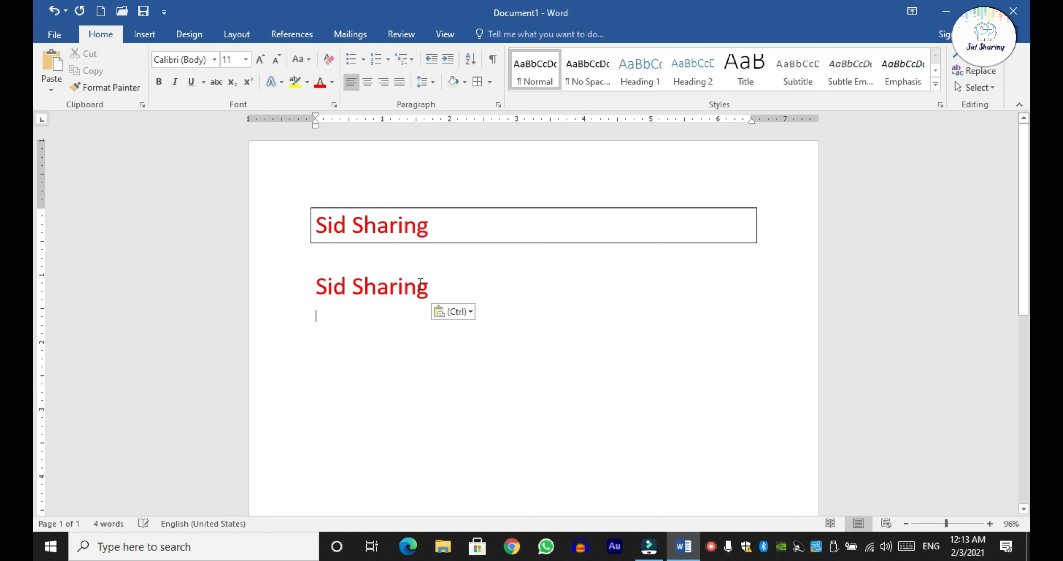
triple_click(434, 285)
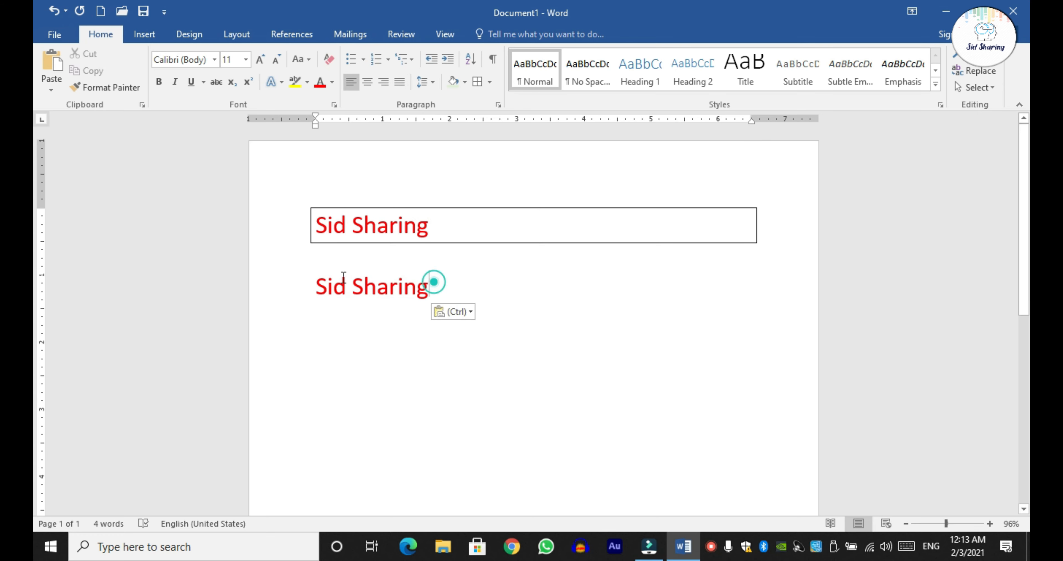
left_click(491, 84)
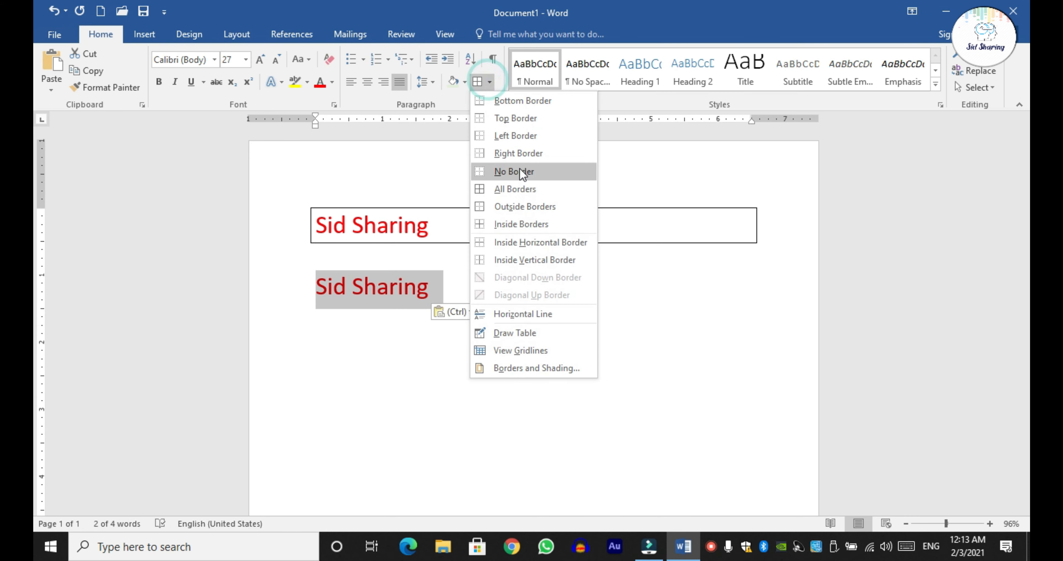
left_click(508, 118)
left_click(491, 83)
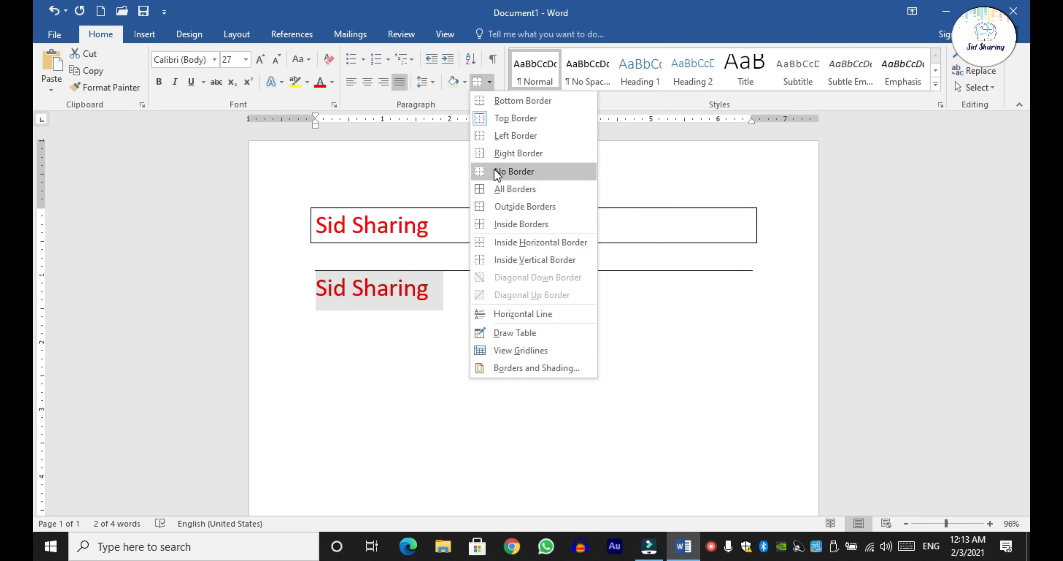
left_click(527, 100)
left_click(534, 308)
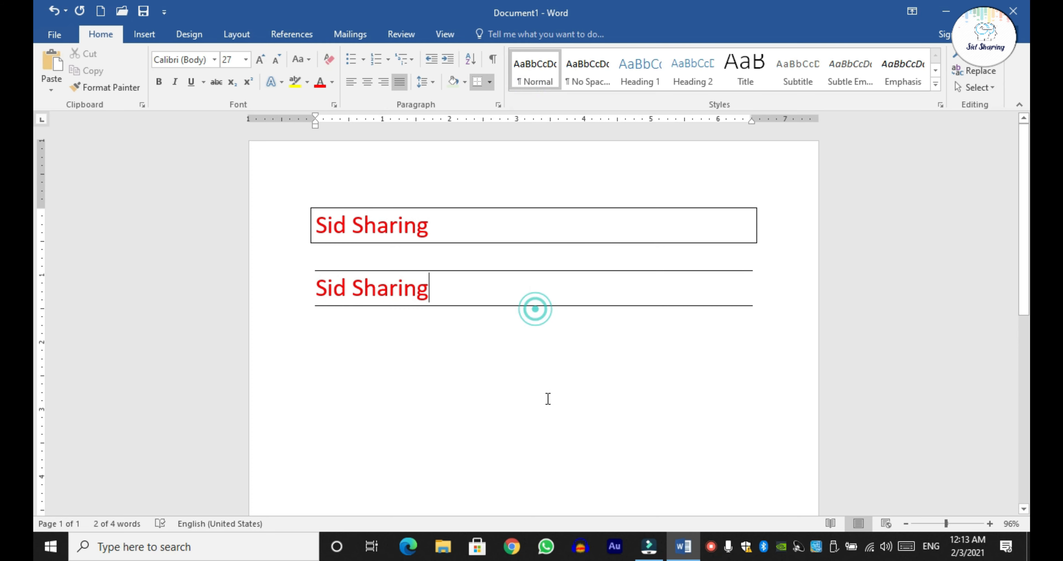